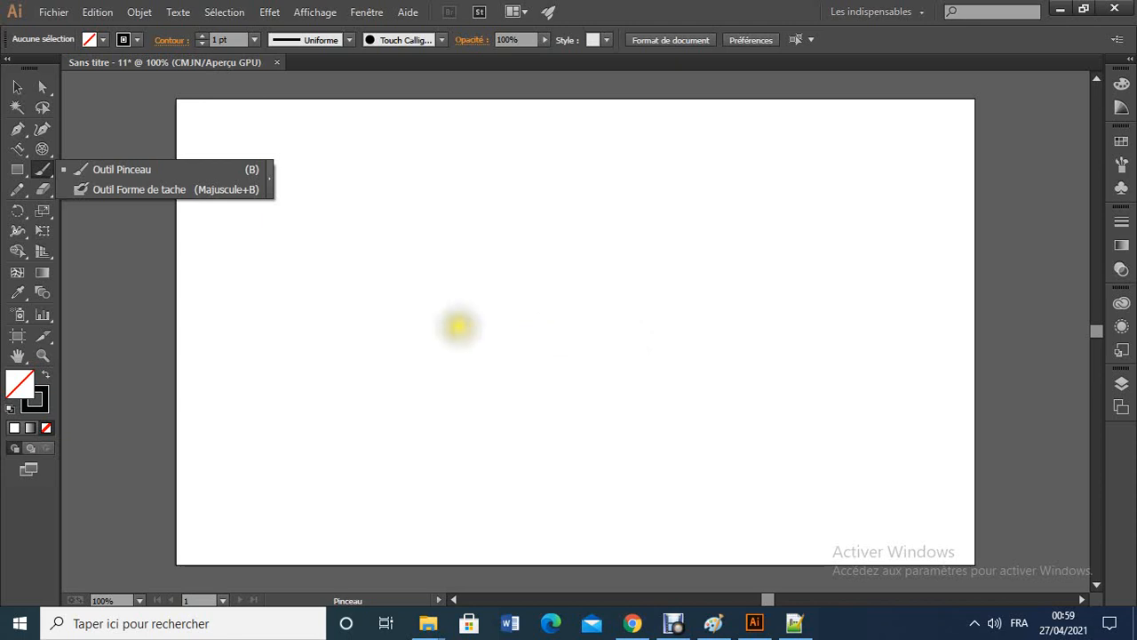
Undo the test dot and, in the Paintbrush options, move Fidélité to Arrondi and return it to Précis.
left_click(559, 322)
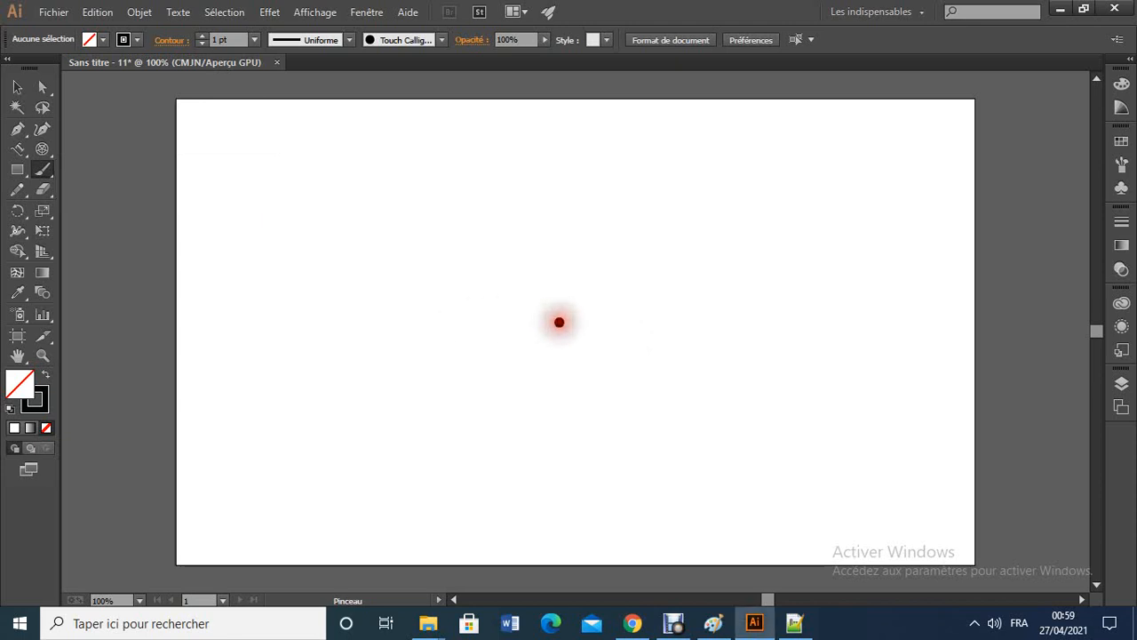
key("ctrl+z")
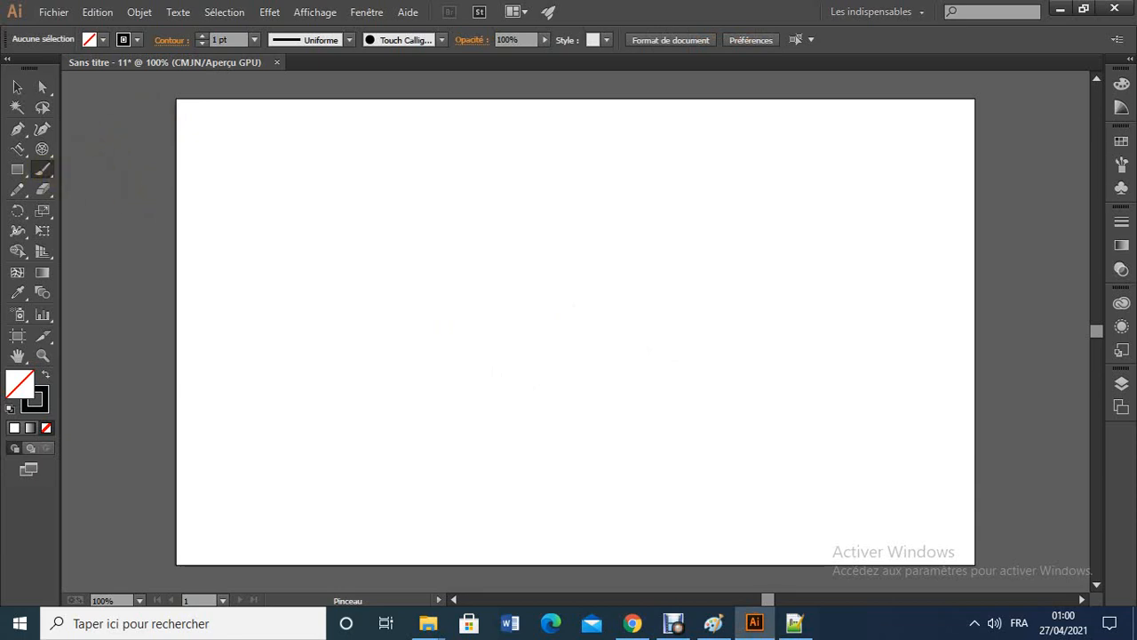
double_click(44, 171)
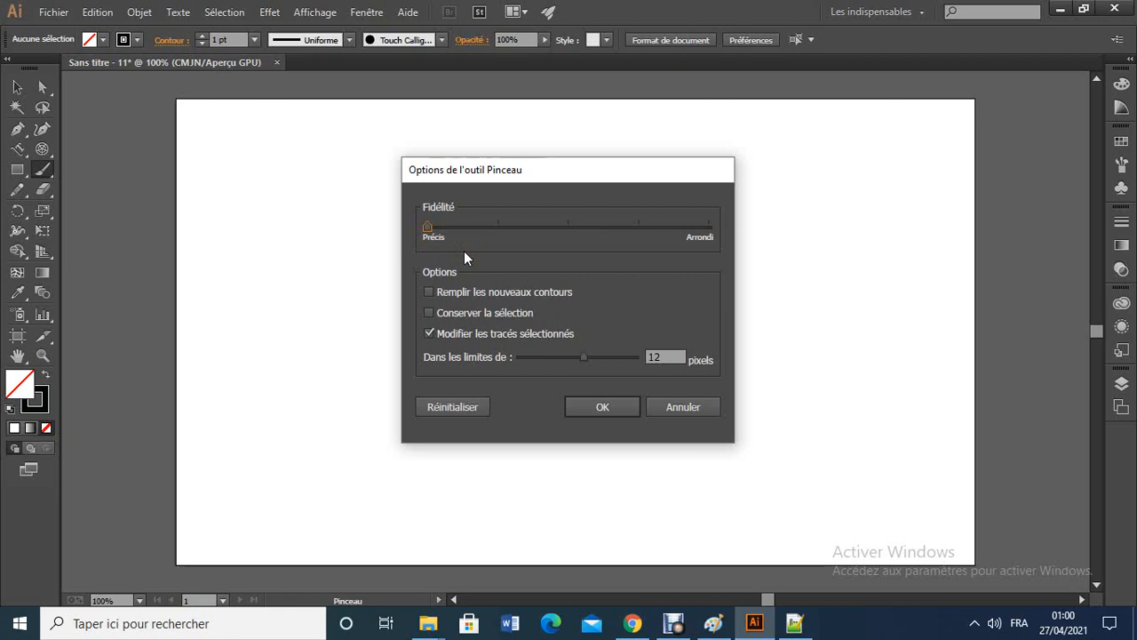
left_click(430, 227)
left_click_drag(430, 228, 724, 240)
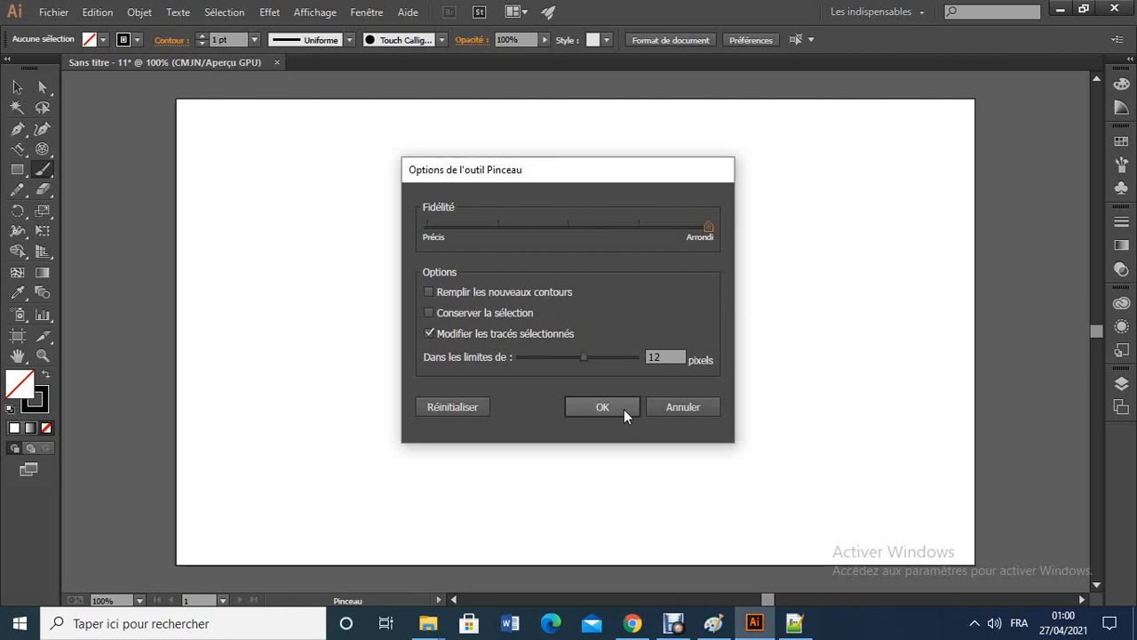
left_click_drag(708, 224, 362, 232)
left_click(609, 405)
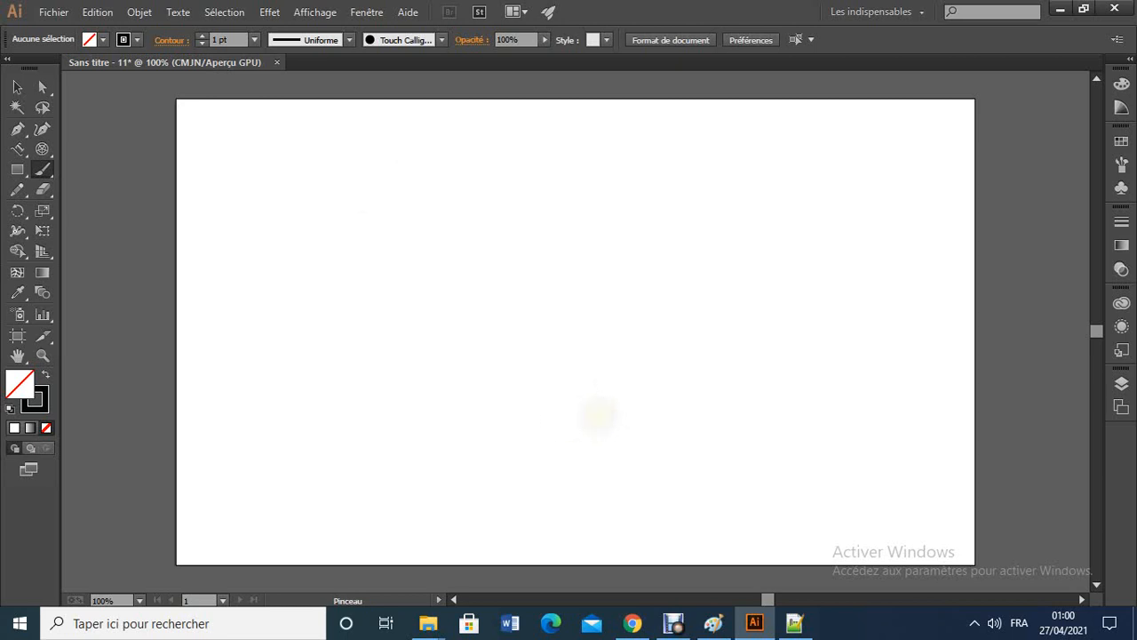
Paint a looping freehand test stroke in the middle of the artboard and delete it.
mouse_move(601, 415)
left_mouse_down()
mouse_move(532, 259)
mouse_move(545, 364)
mouse_move(469, 406)
mouse_move(574, 337)
mouse_move(678, 317)
mouse_move(609, 389)
mouse_move(539, 436)
left_mouse_up()
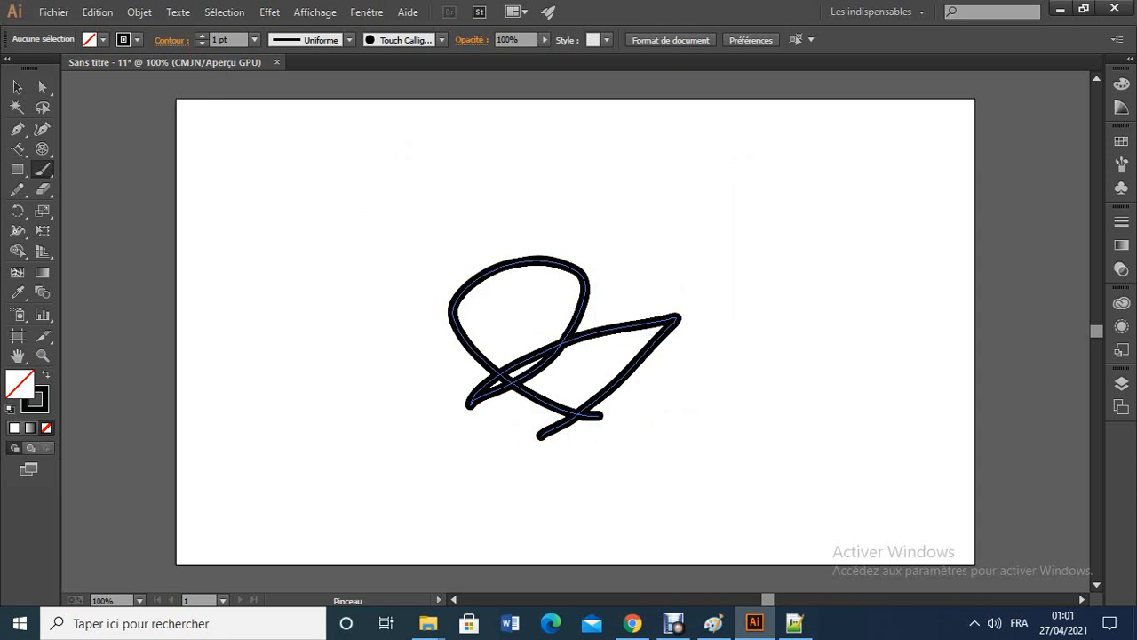
key("ctrl+a")
key("Delete")
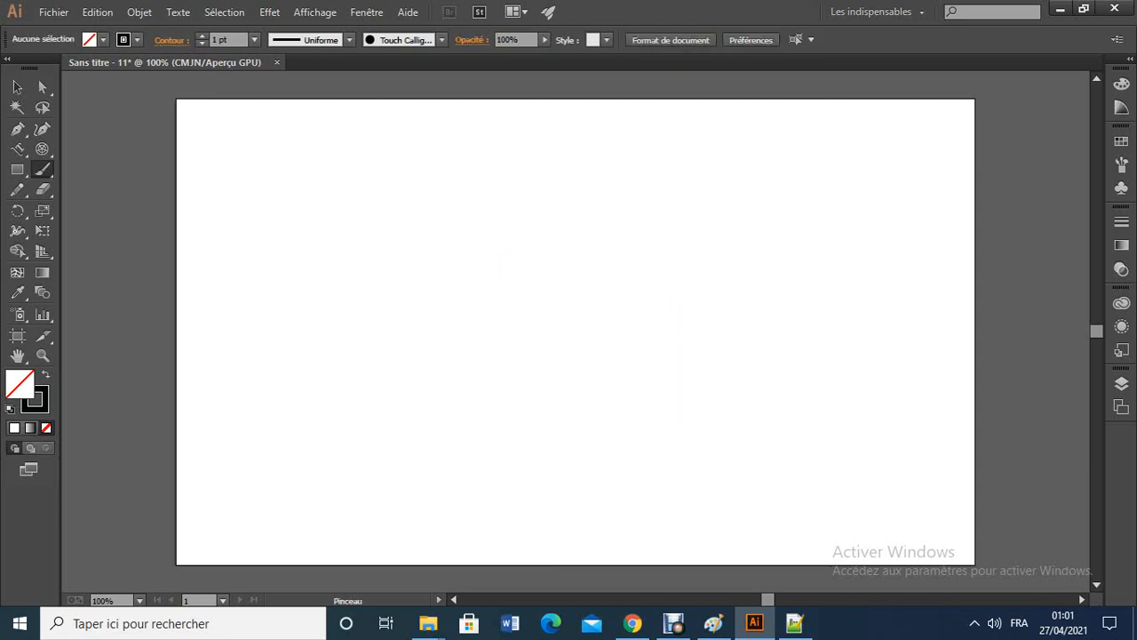
Set the Paintbrush fidelity to Arrondi and paint a crossing zigzag stroke in the middle of the artboard.
double_click(41, 169)
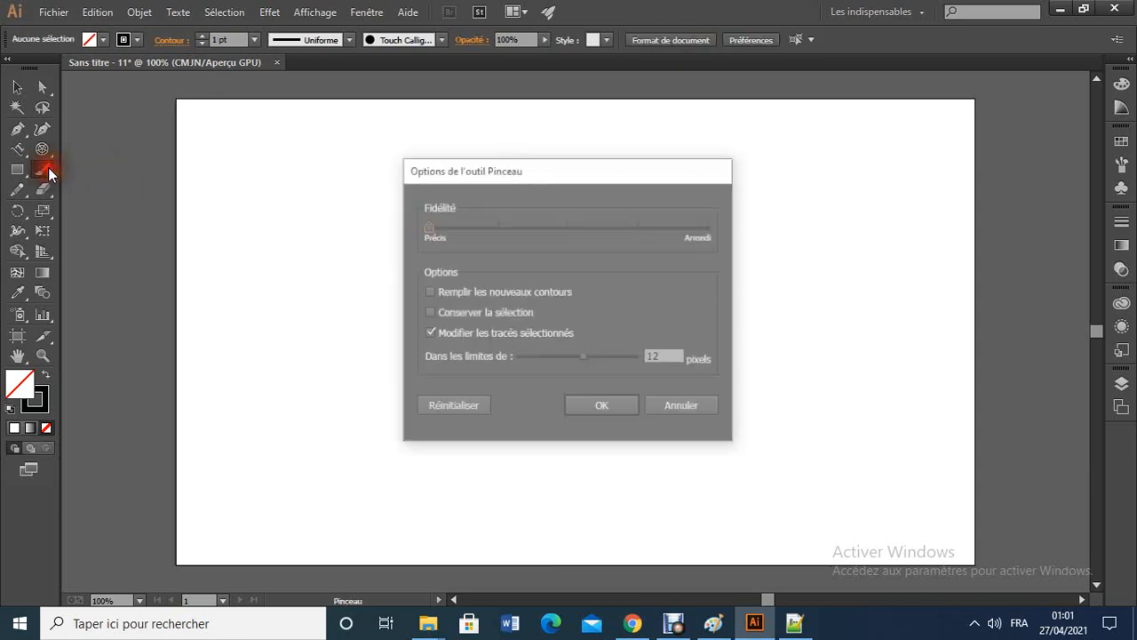
left_click_drag(425, 226, 761, 248)
left_click(621, 404)
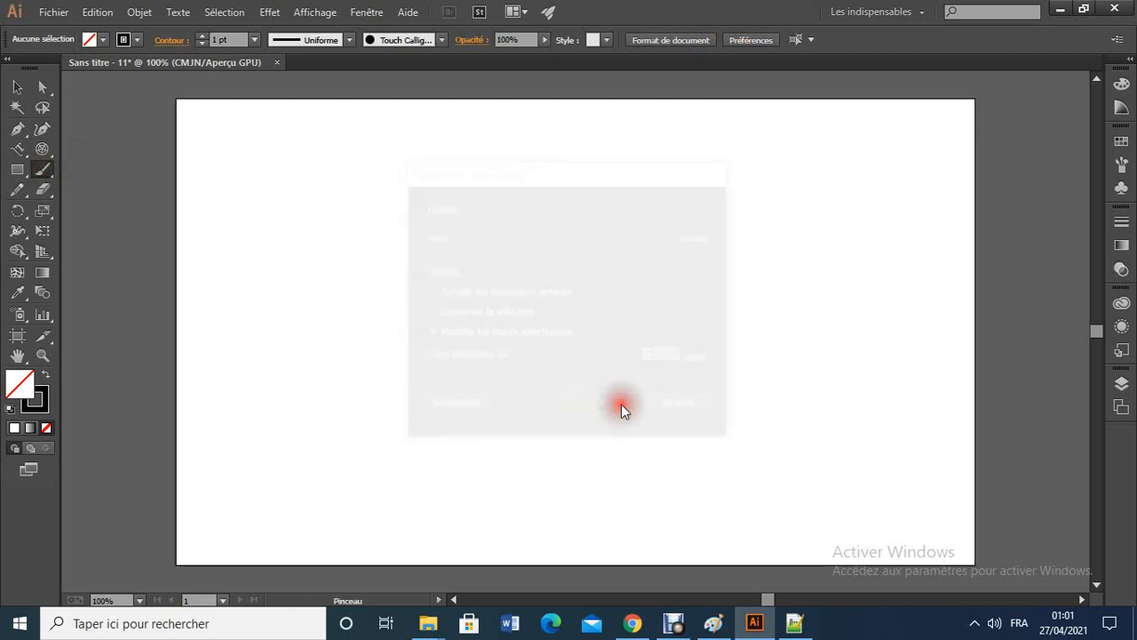
mouse_move(596, 425)
left_mouse_down()
mouse_move(437, 311)
mouse_move(539, 262)
mouse_move(463, 419)
mouse_move(427, 439)
mouse_move(537, 260)
mouse_move(573, 234)
mouse_move(504, 365)
mouse_move(503, 471)
mouse_move(484, 265)
mouse_move(510, 122)
mouse_move(532, 186)
left_mouse_up()
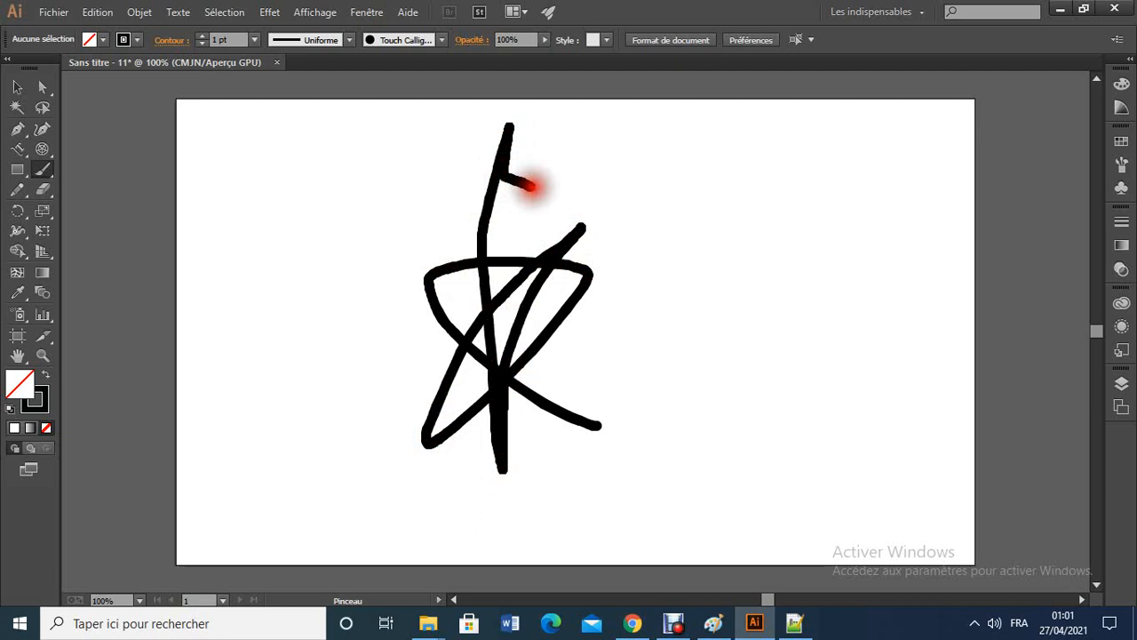
left_click_drag(531, 185, 531, 184)
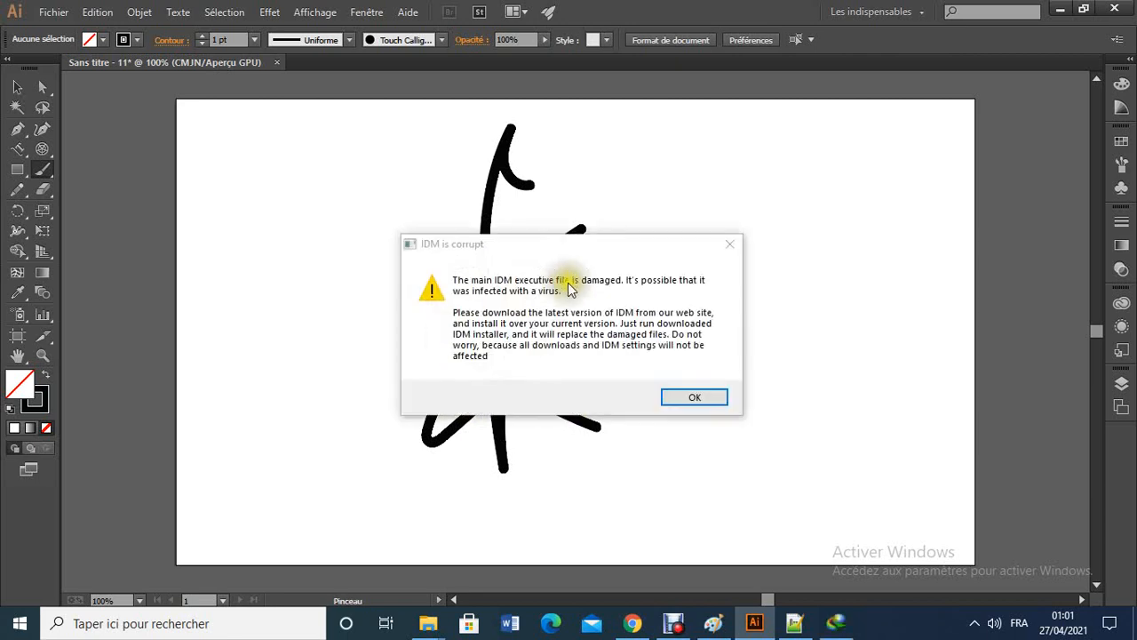
Dismiss the IDM corruption warning and close the Internet Download Manager web page.
left_click(729, 243)
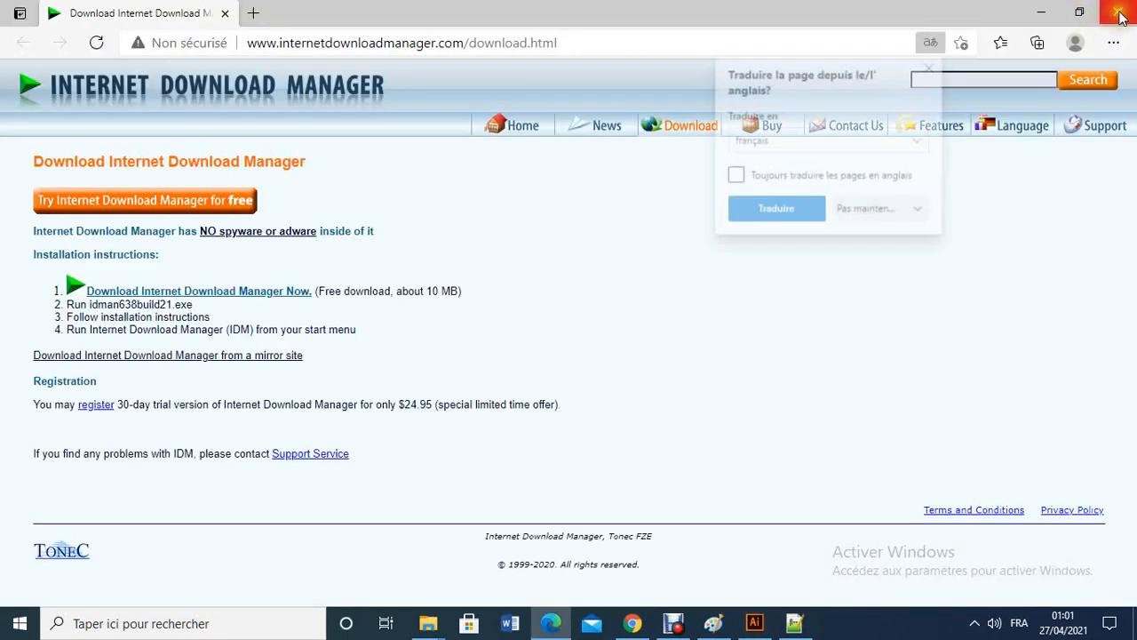
left_click(1121, 13)
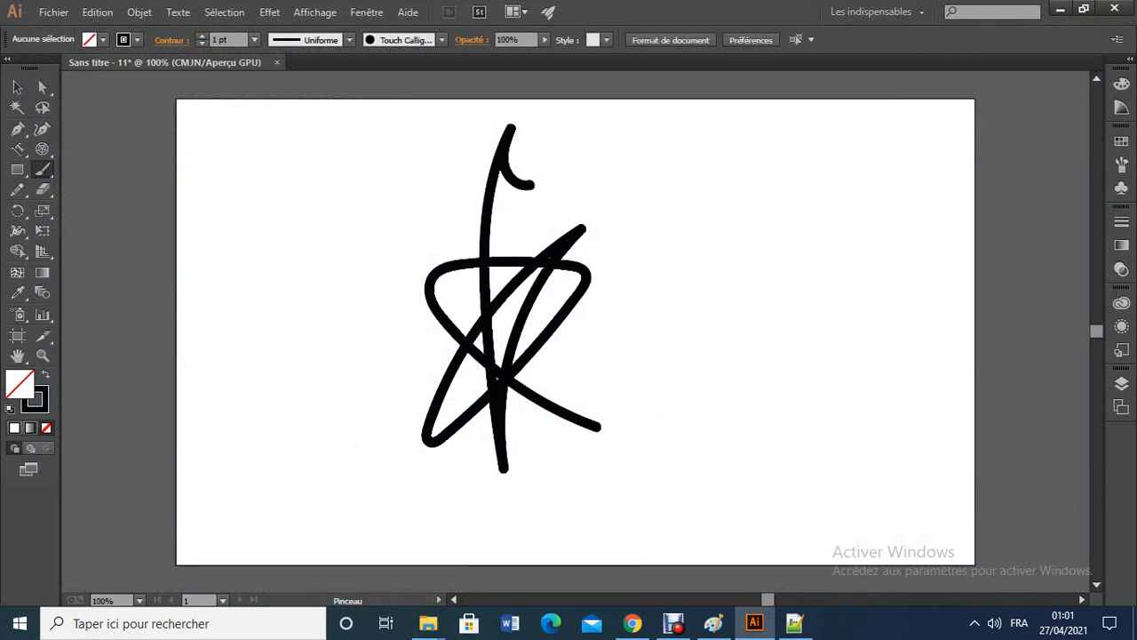
Select the Paintbrush tool and set its fidelity to Précis.
left_click(44, 174)
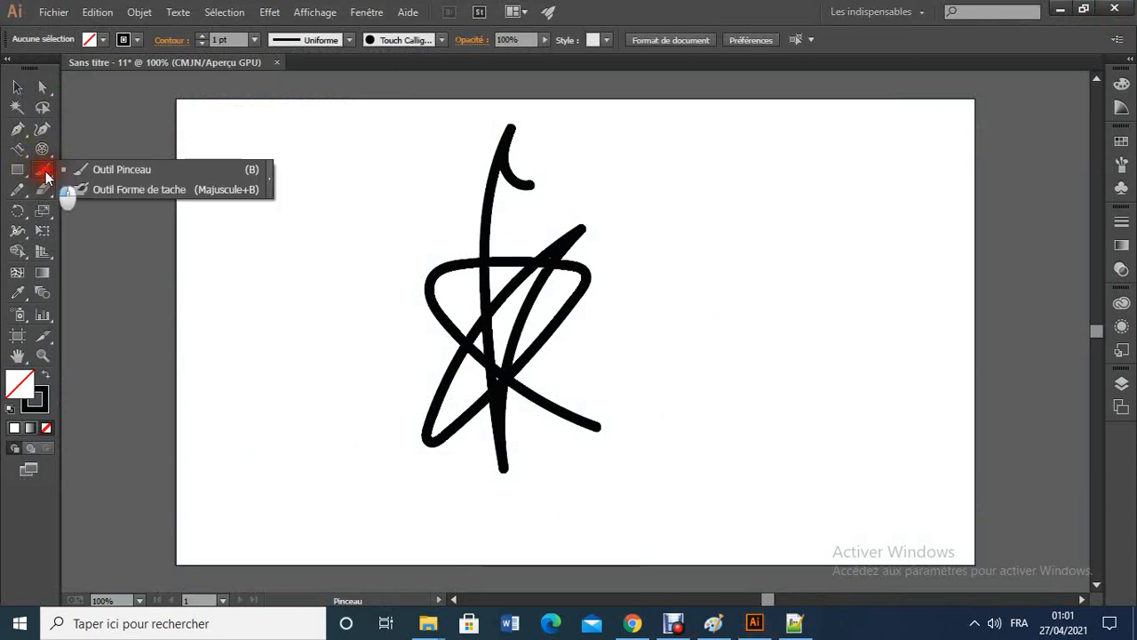
left_click(111, 169)
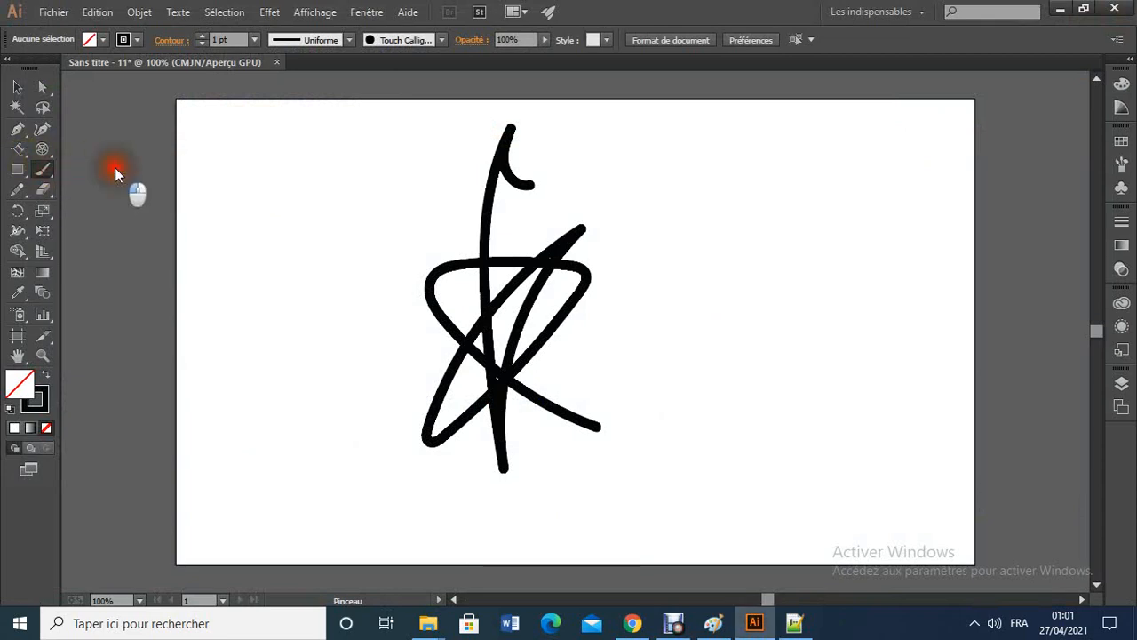
double_click(42, 175)
left_click(430, 228)
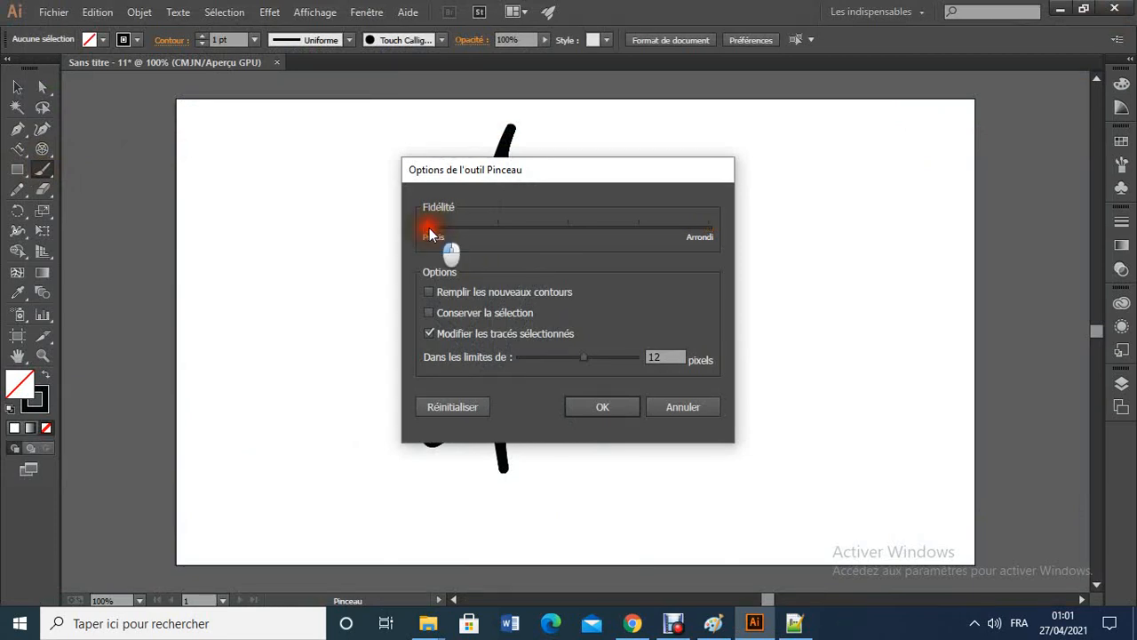
left_click(604, 400)
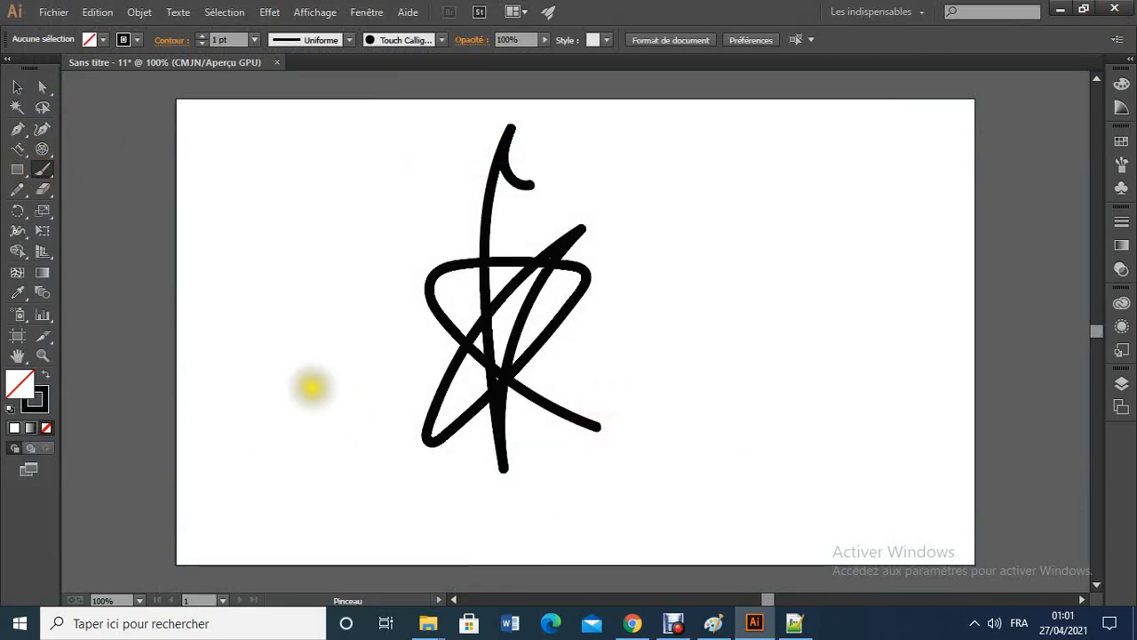
Paint a zigzag test stroke beside the existing one and delete everything on the artboard.
mouse_move(318, 435)
left_mouse_down()
mouse_move(243, 214)
mouse_move(279, 253)
mouse_move(238, 441)
mouse_move(311, 280)
mouse_move(320, 305)
mouse_move(284, 425)
mouse_move(215, 329)
mouse_move(214, 305)
mouse_move(312, 236)
mouse_move(346, 370)
left_mouse_up()
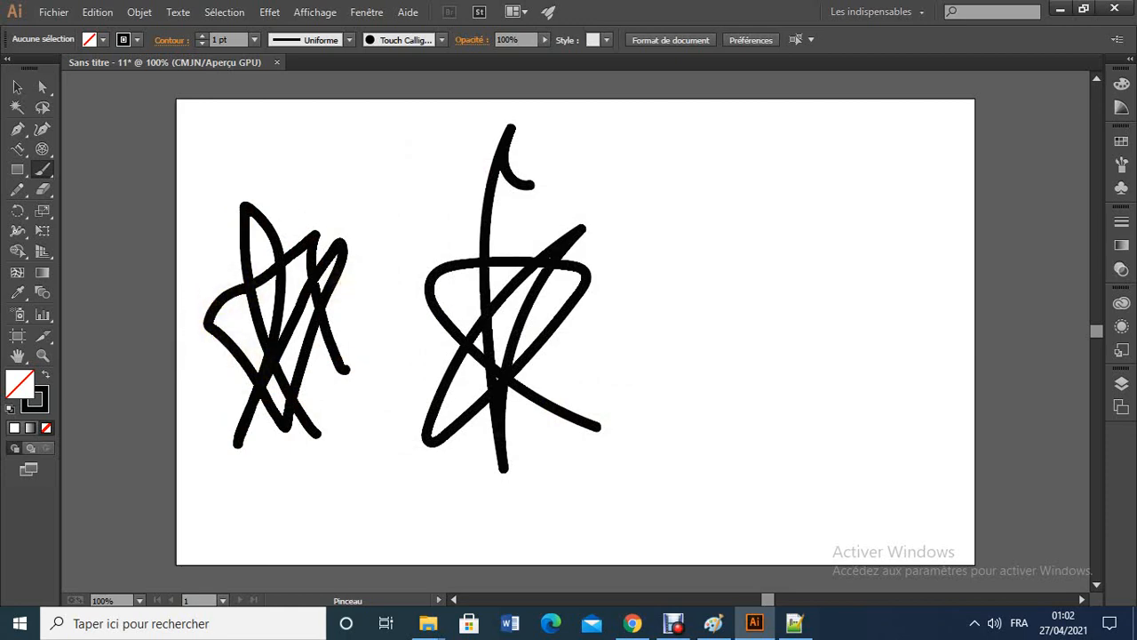
key("ctrl+a")
key("Delete")
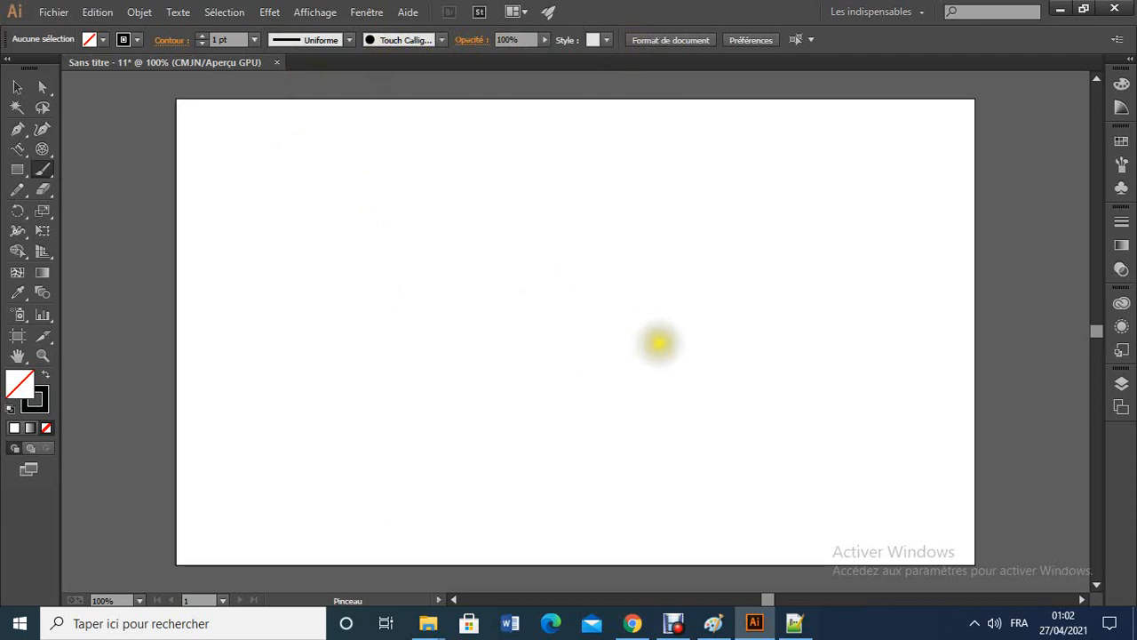
Paint a single looped stroke with a short downward tail in the middle of the artboard and select it.
mouse_move(662, 342)
left_mouse_down()
mouse_move(404, 334)
mouse_move(396, 293)
mouse_move(562, 246)
mouse_move(582, 434)
left_mouse_up()
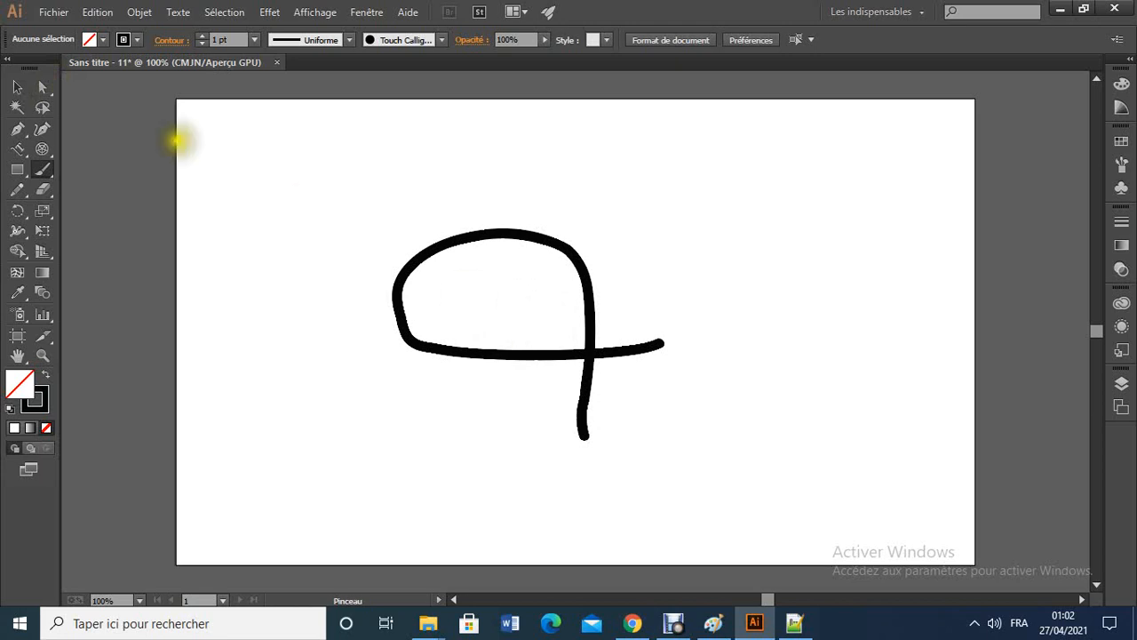
left_click(20, 88)
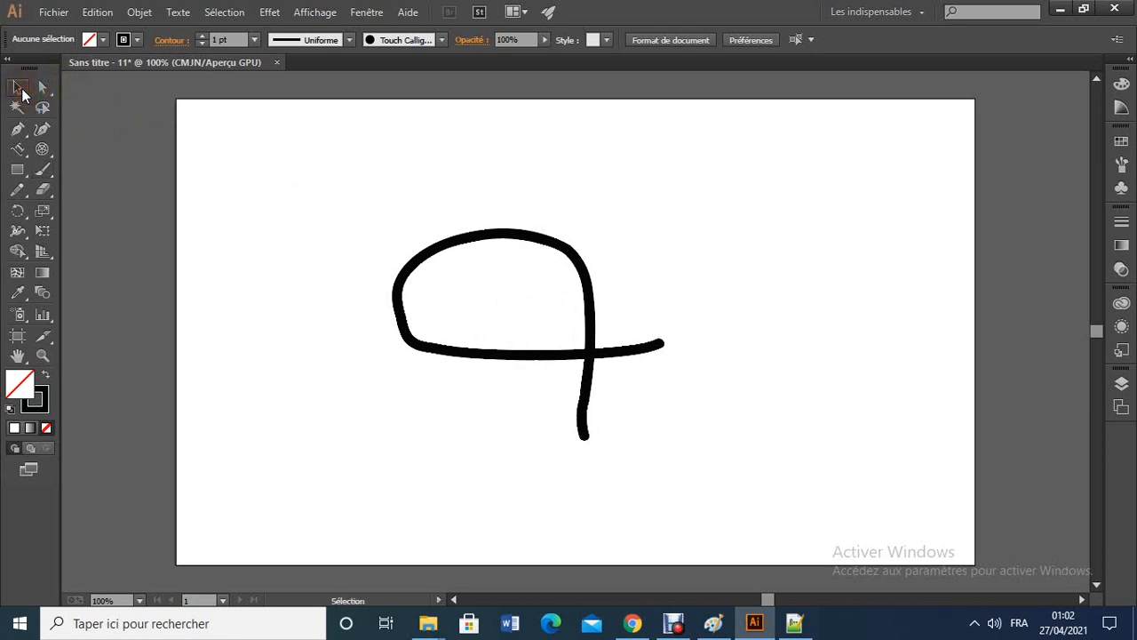
left_click(412, 247)
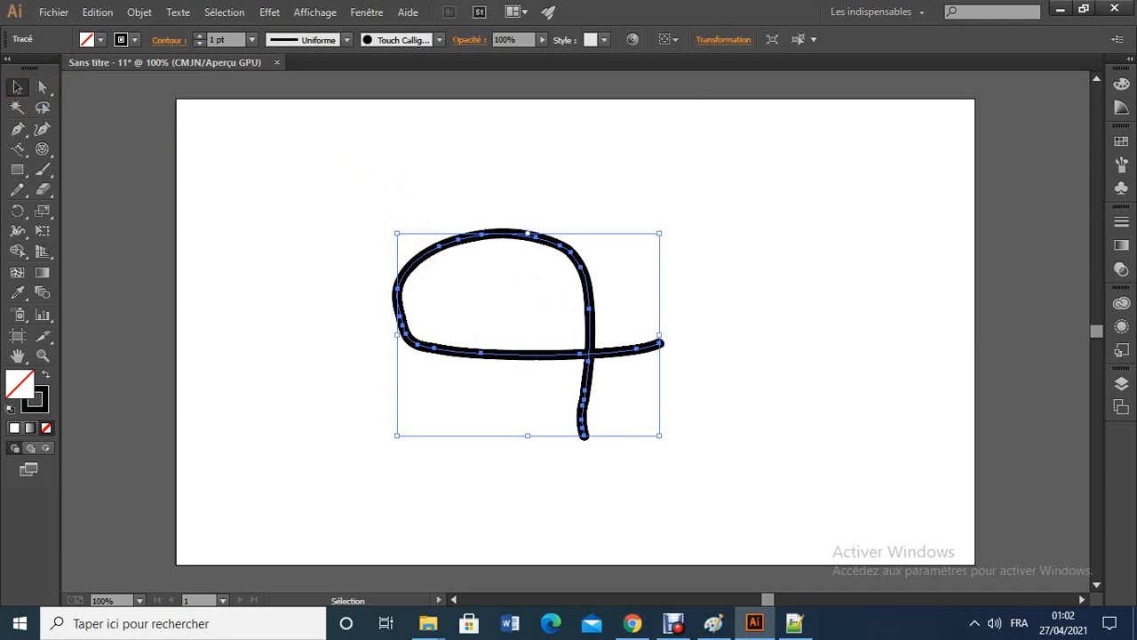
Set the looped path's stroke weight to 4 pt and choose the double-bulge variable width profile.
left_click(197, 38)
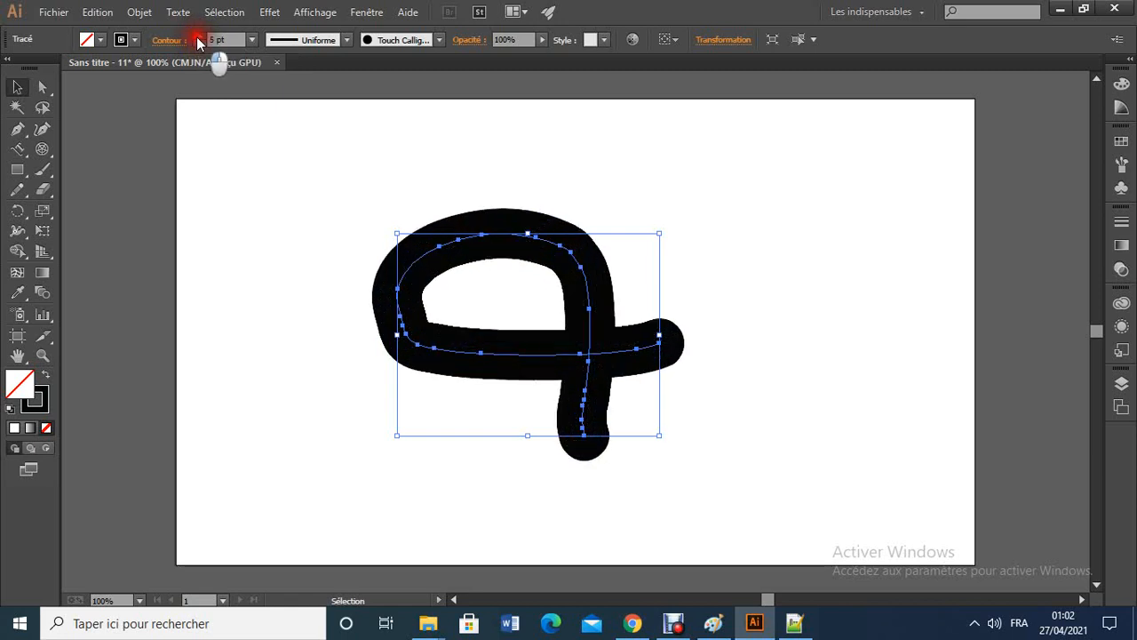
left_click(199, 42)
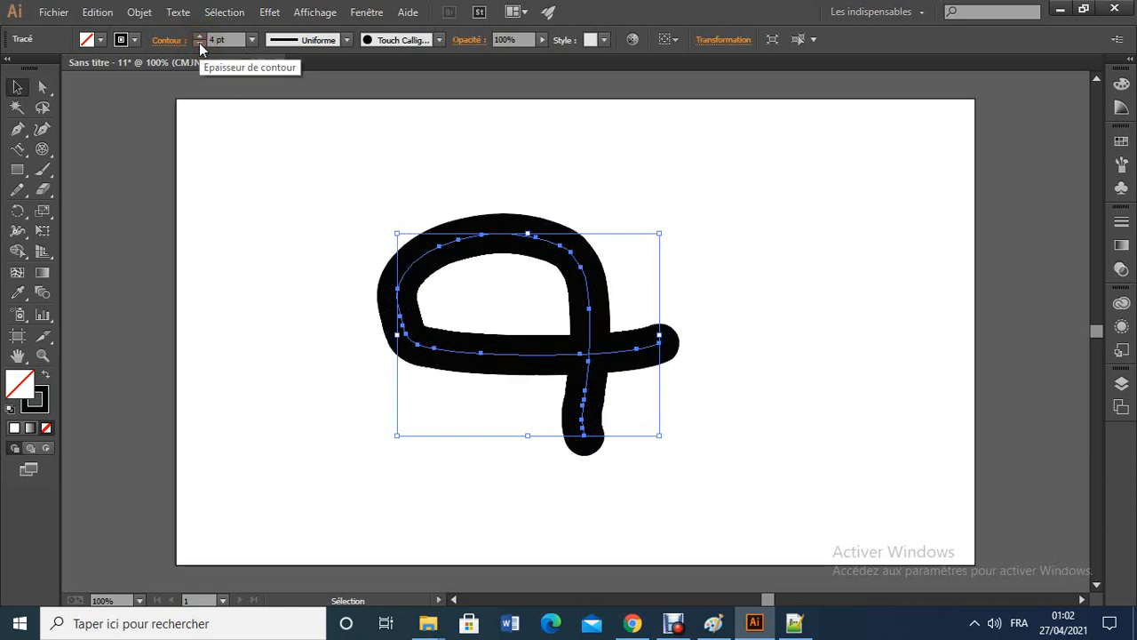
left_click(347, 45)
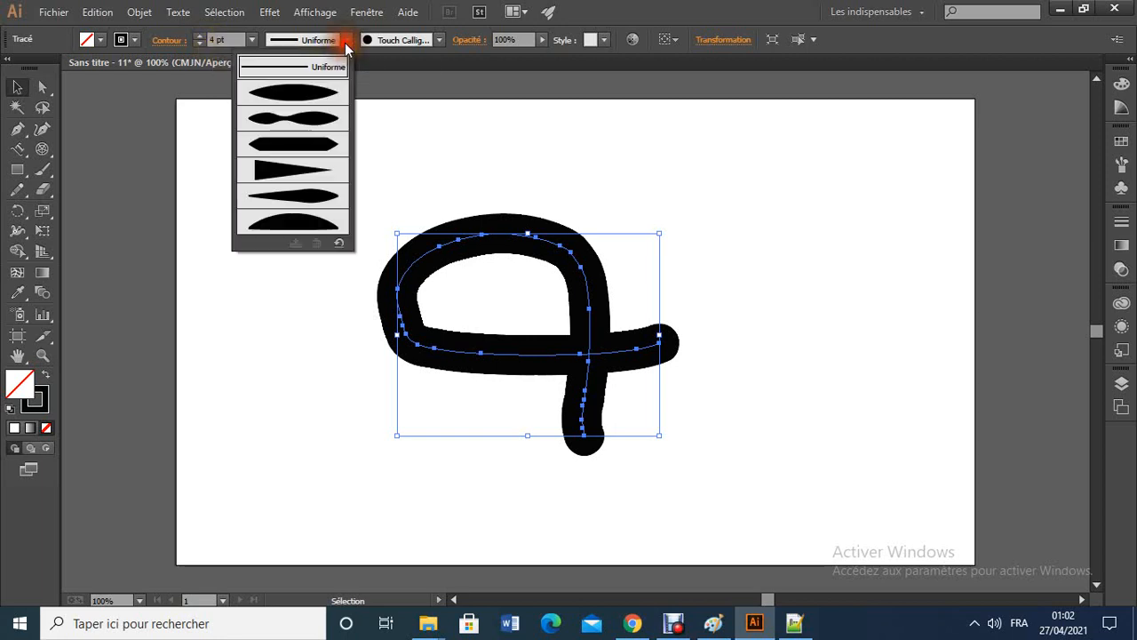
left_click(307, 116)
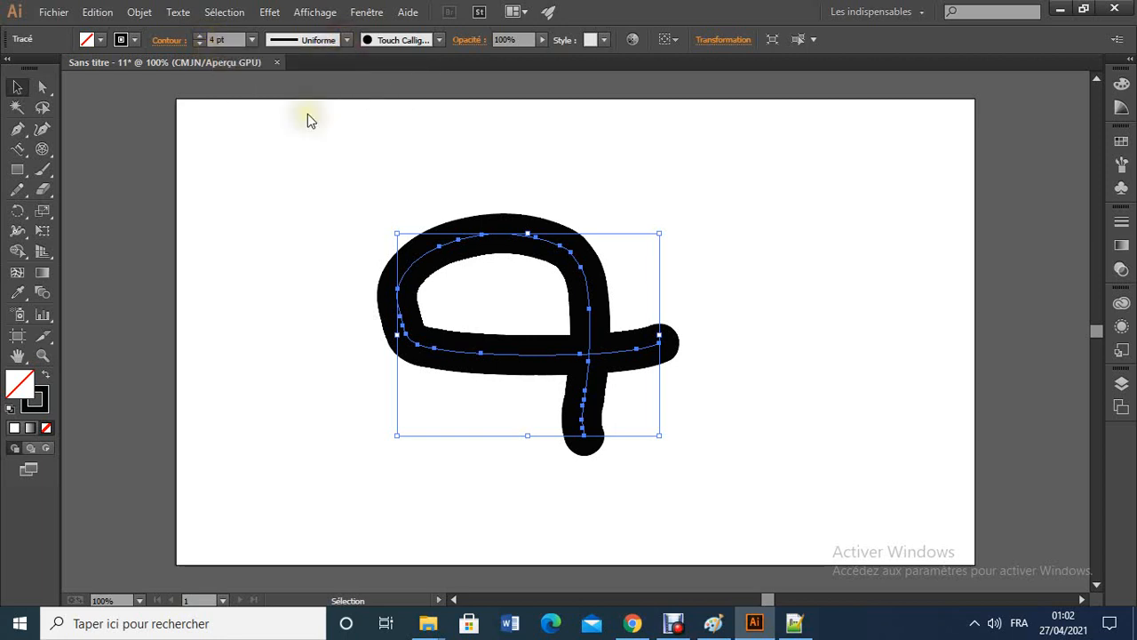
left_click(346, 42)
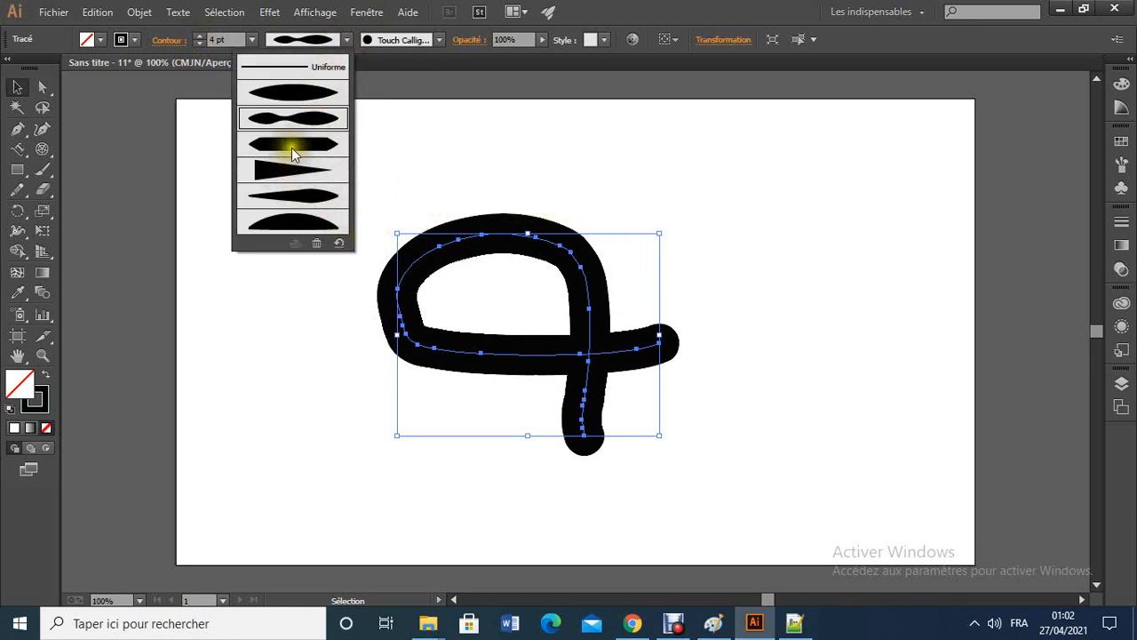
Try the 3,00 bristle brush on the looped path and replace it with the rough charcoal-like brush.
left_click(437, 42)
left_click(439, 41)
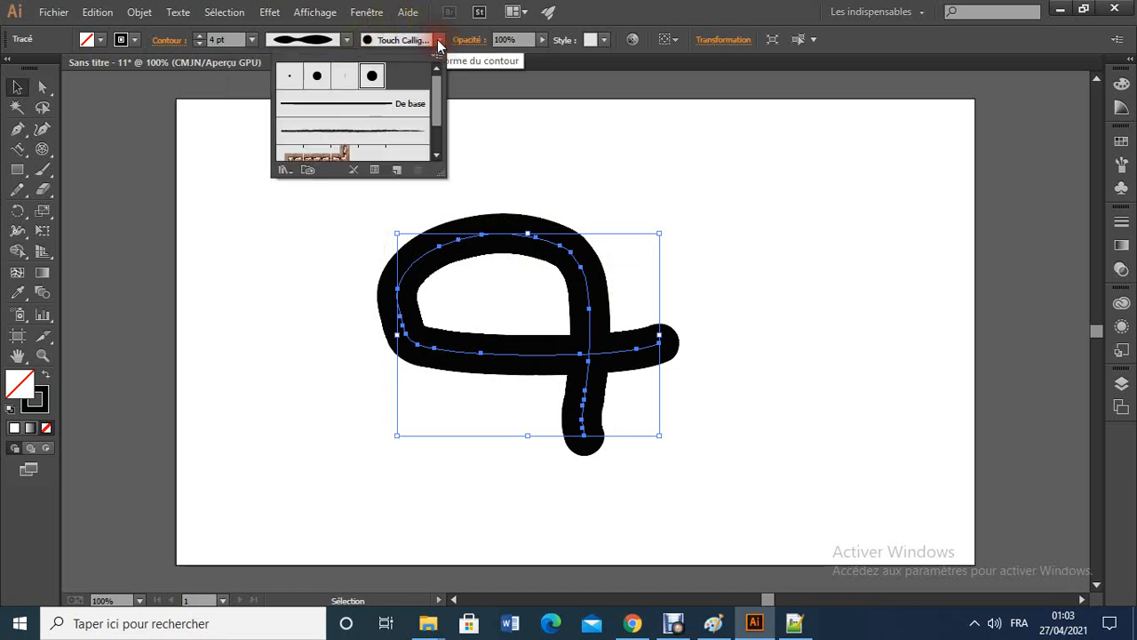
left_click_drag(437, 81, 428, 141)
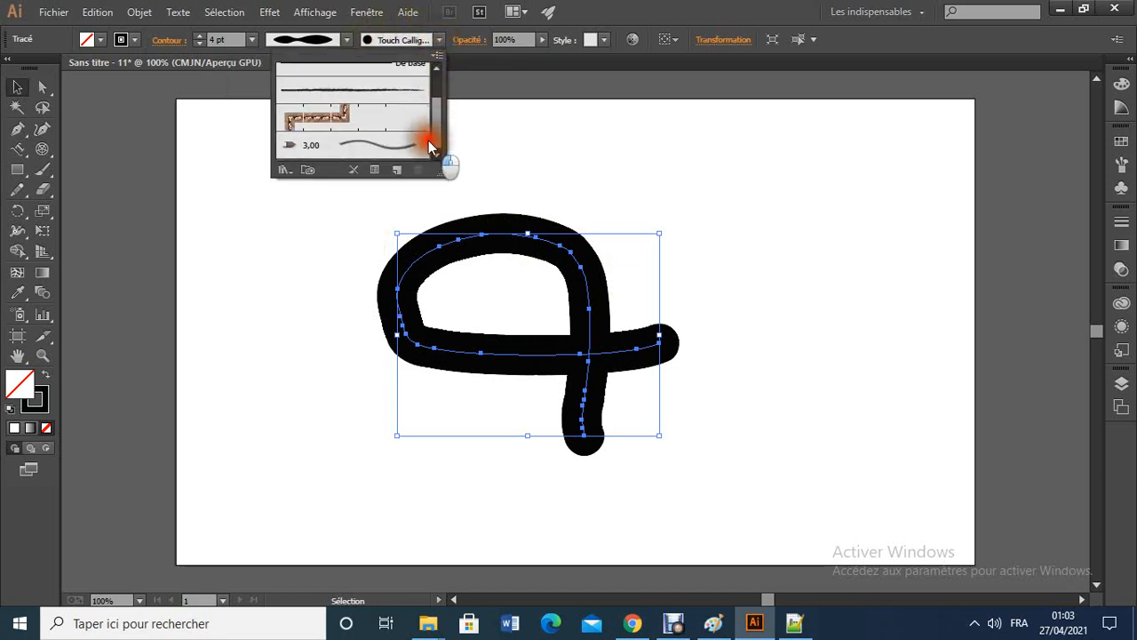
left_click(427, 144)
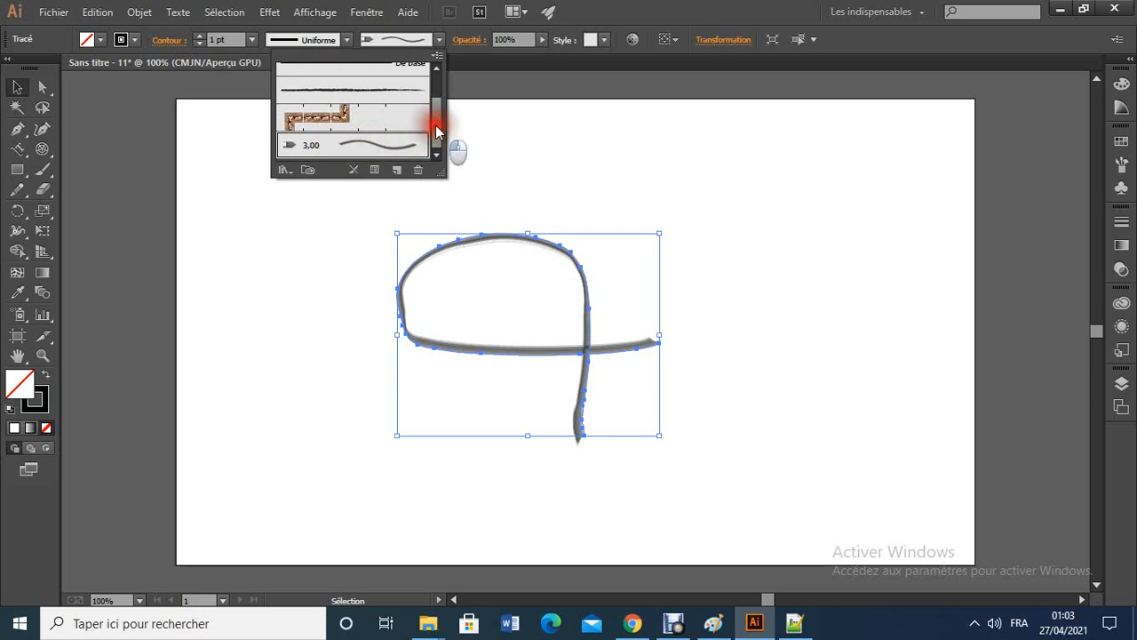
left_click_drag(435, 126, 432, 81)
left_click(373, 130)
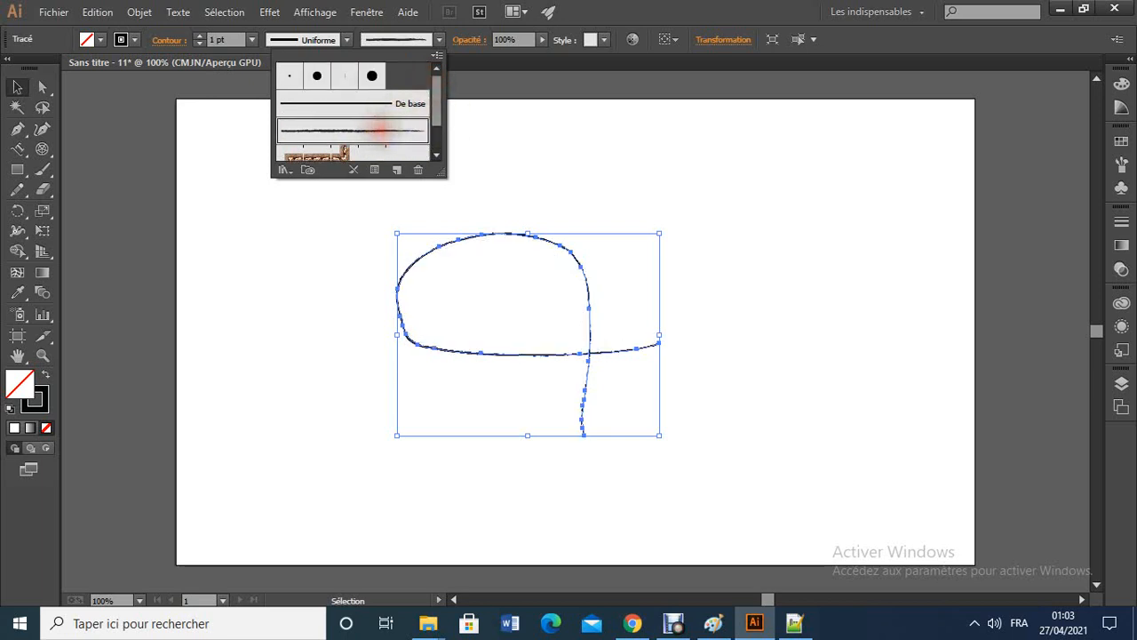
Raise the looped path's stroke weight to 13 pt.
left_click(203, 38)
left_click(203, 37)
left_click(202, 37)
left_click(203, 37)
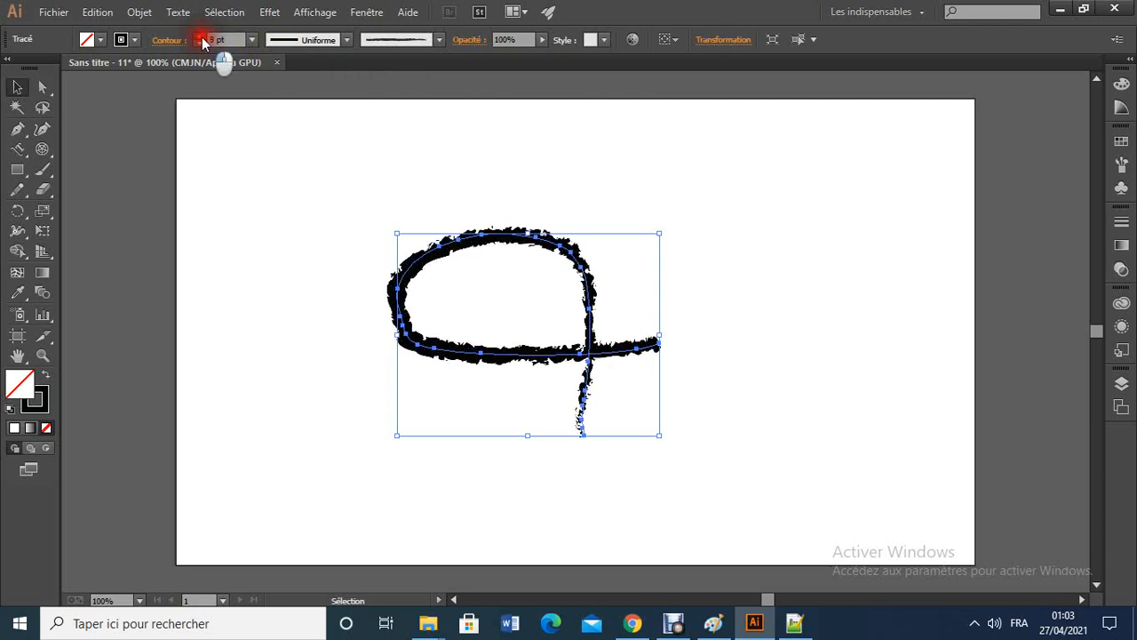
left_click(203, 38)
left_click(203, 38)
left_click(203, 38)
left_click(203, 38)
left_click(202, 37)
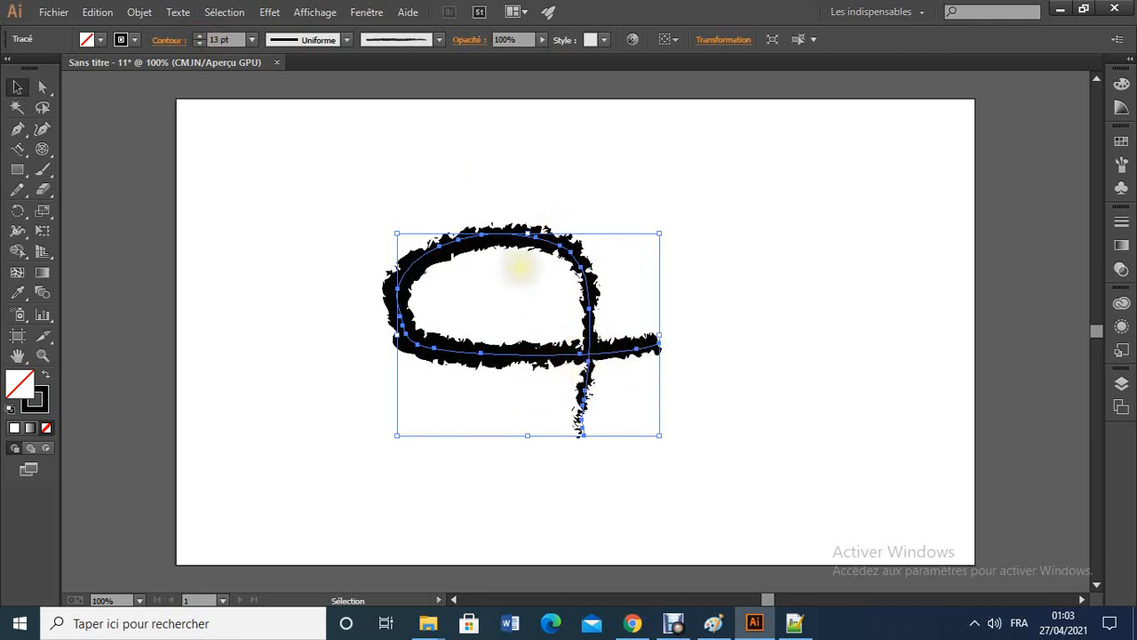
Check the looped path's opacity slider and recolour its stroke with the Rouge RVB swatch.
left_click(539, 41)
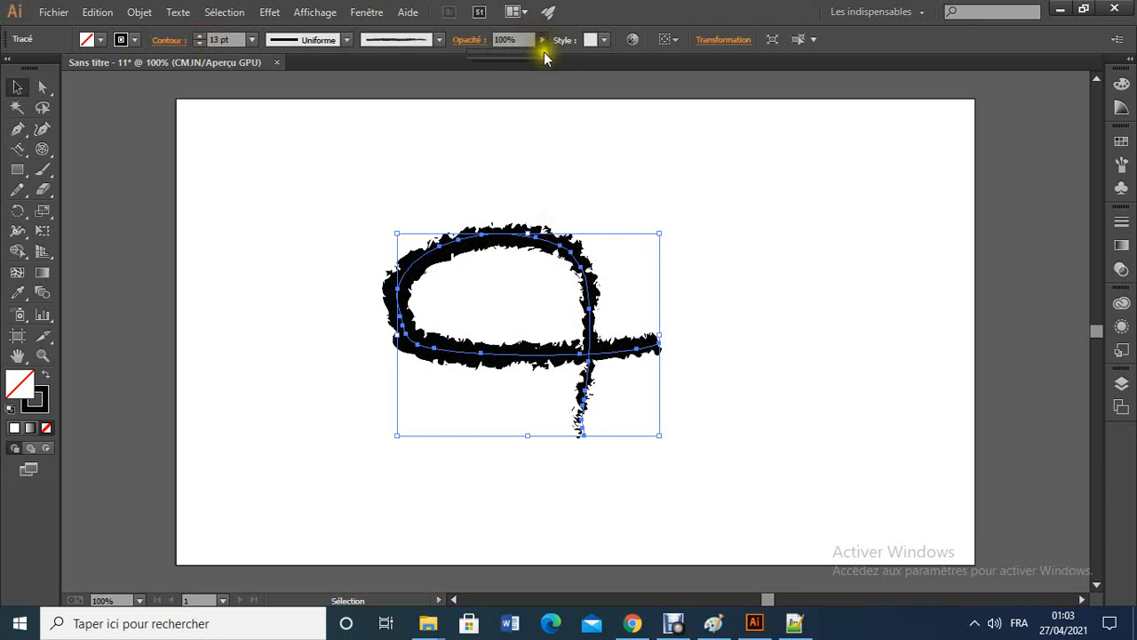
mouse_move(542, 56)
left_mouse_down()
mouse_move(480, 65)
mouse_move(559, 56)
left_mouse_up()
left_click(137, 40)
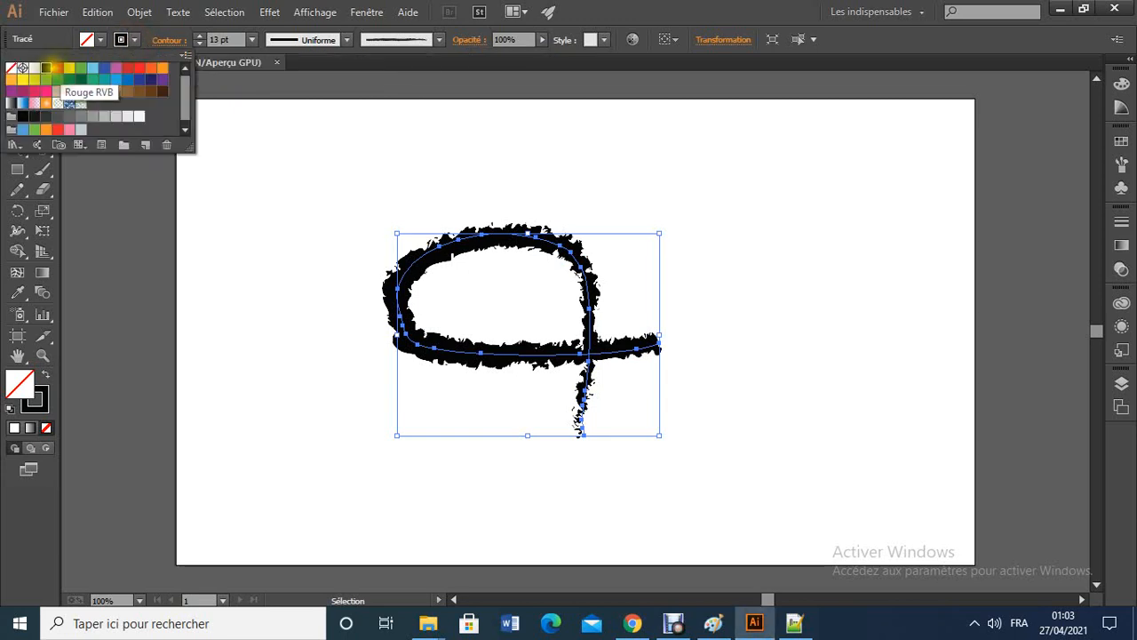
left_click(56, 68)
Try the two foliage pattern swatches on the looped path's stroke and keep the blue one.
left_click(135, 40)
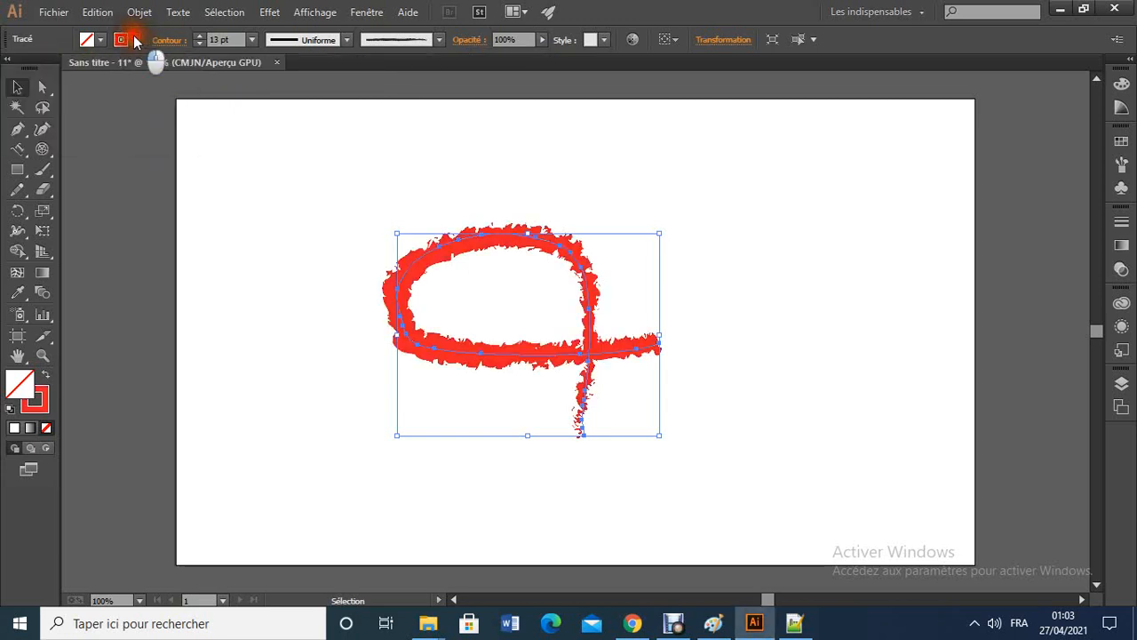
left_click(135, 40)
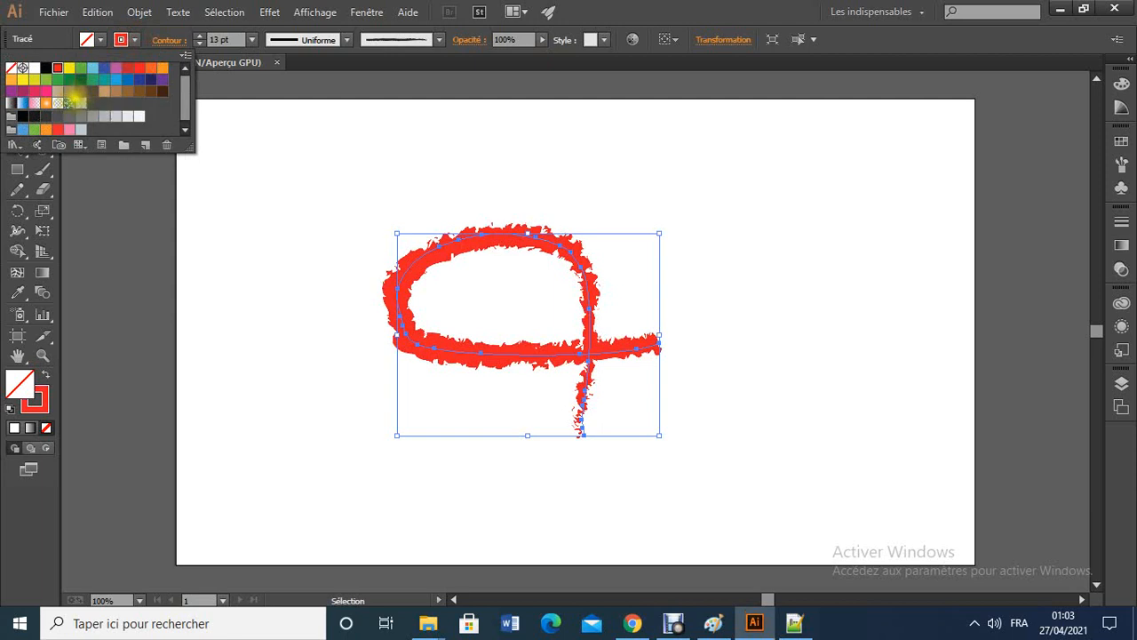
left_click(70, 102)
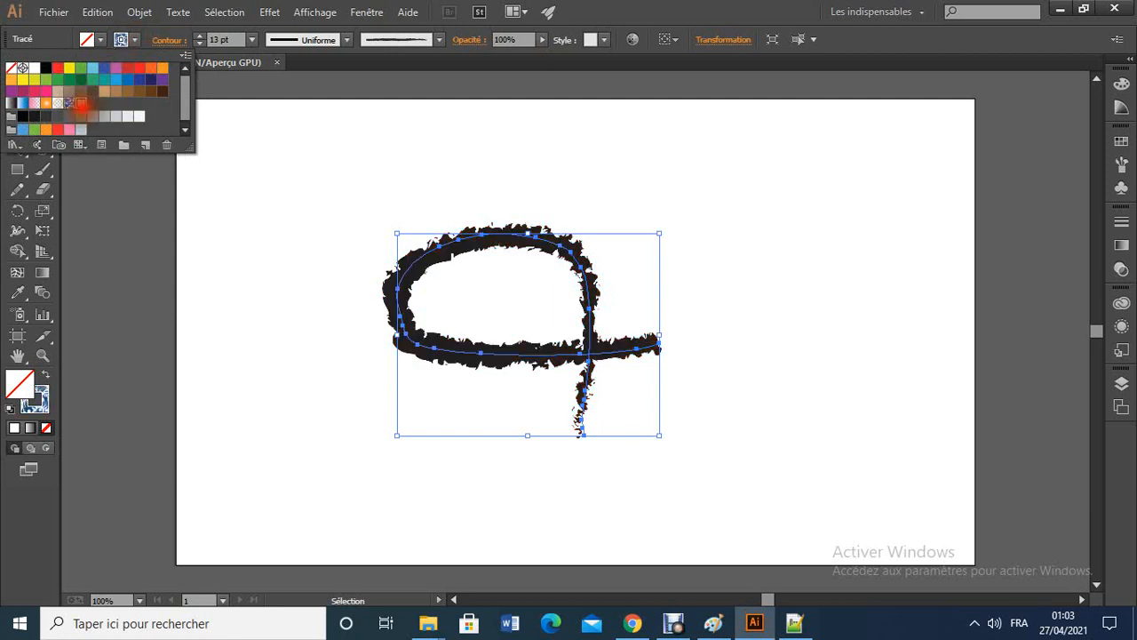
left_click(81, 102)
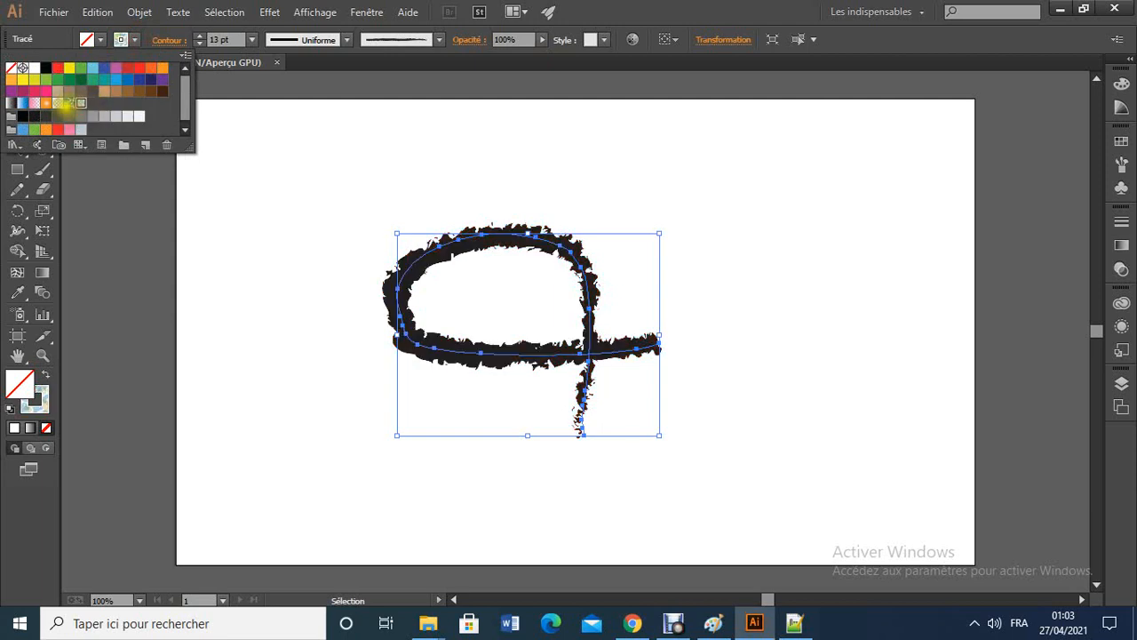
left_click(67, 104)
left_click(364, 185)
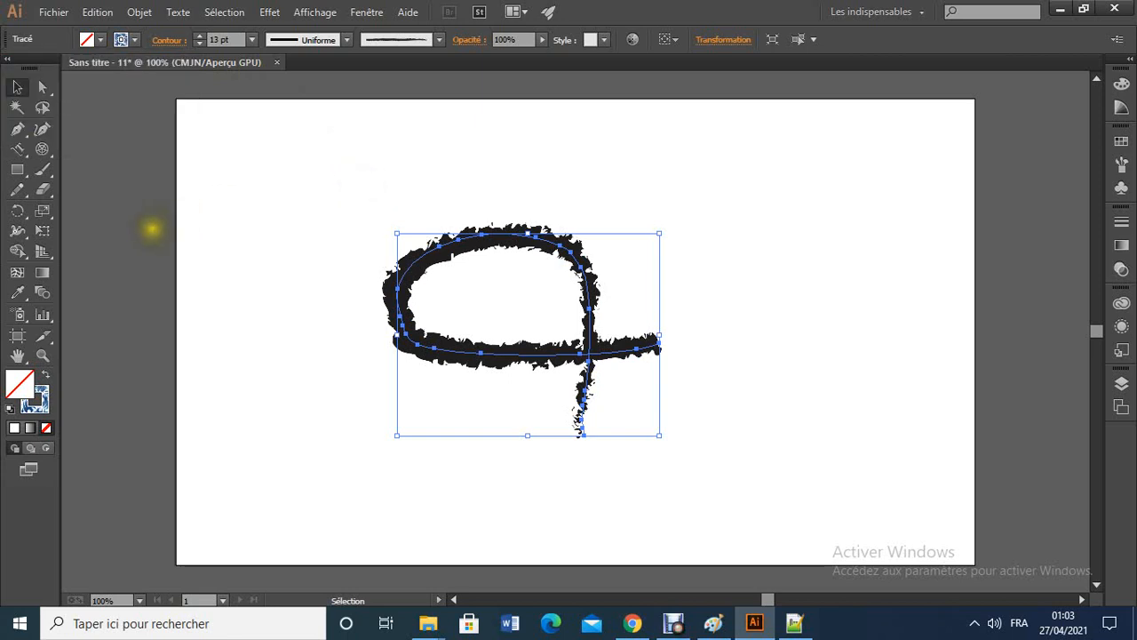
Paint two freehand looping shapes with the Blob Brush tool, one on each side of the black loop.
left_click(45, 170)
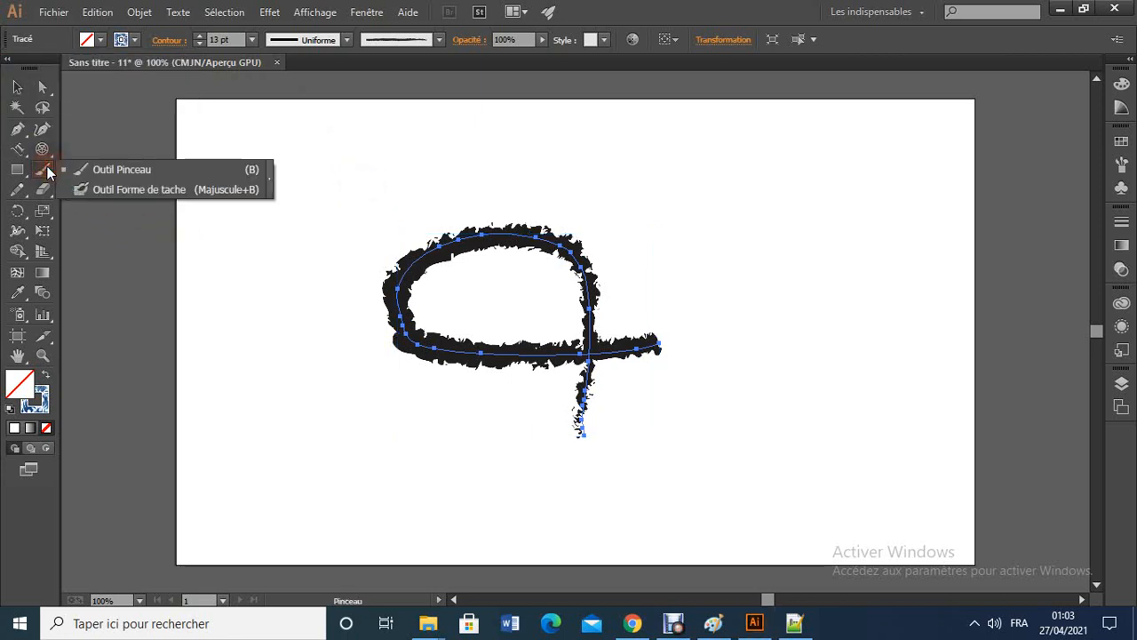
left_click(101, 190)
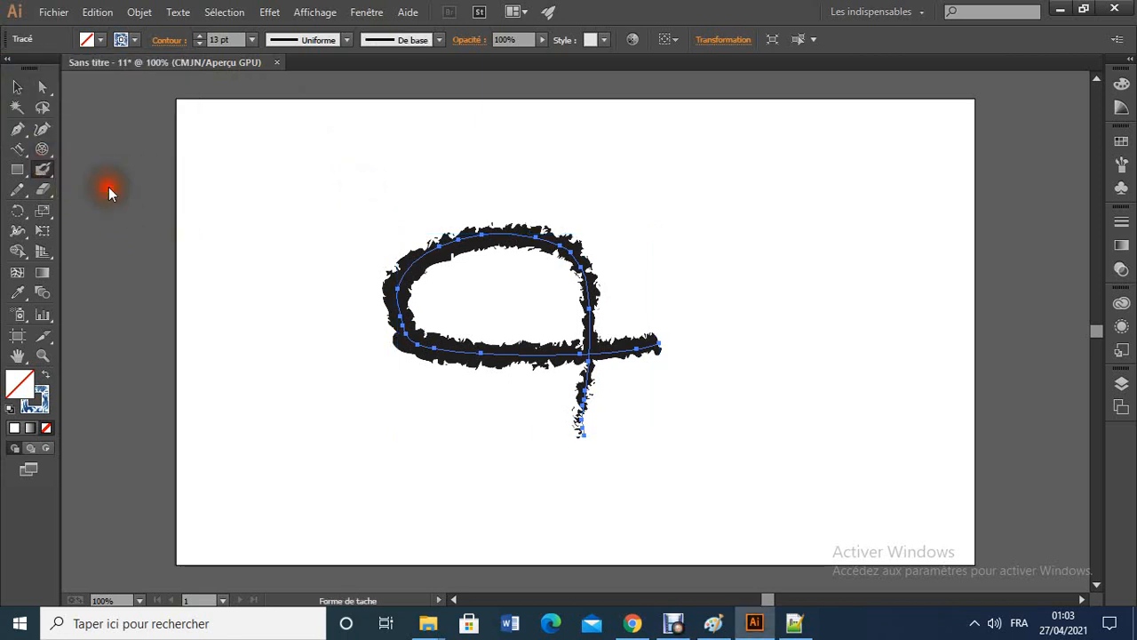
mouse_move(759, 192)
left_mouse_down()
mouse_move(846, 326)
mouse_move(811, 352)
mouse_move(716, 283)
mouse_move(717, 215)
mouse_move(853, 184)
mouse_move(833, 437)
left_mouse_up()
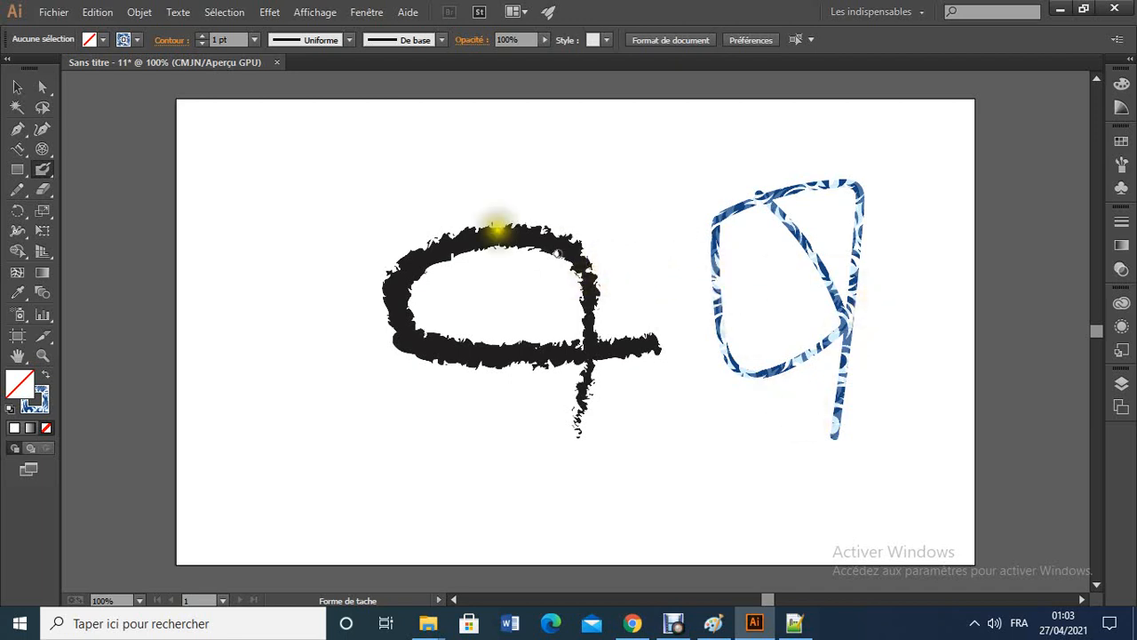
mouse_move(223, 130)
left_mouse_down()
mouse_move(302, 253)
mouse_move(266, 298)
mouse_move(349, 149)
mouse_move(380, 185)
mouse_move(314, 279)
mouse_move(307, 380)
mouse_move(329, 383)
left_mouse_up()
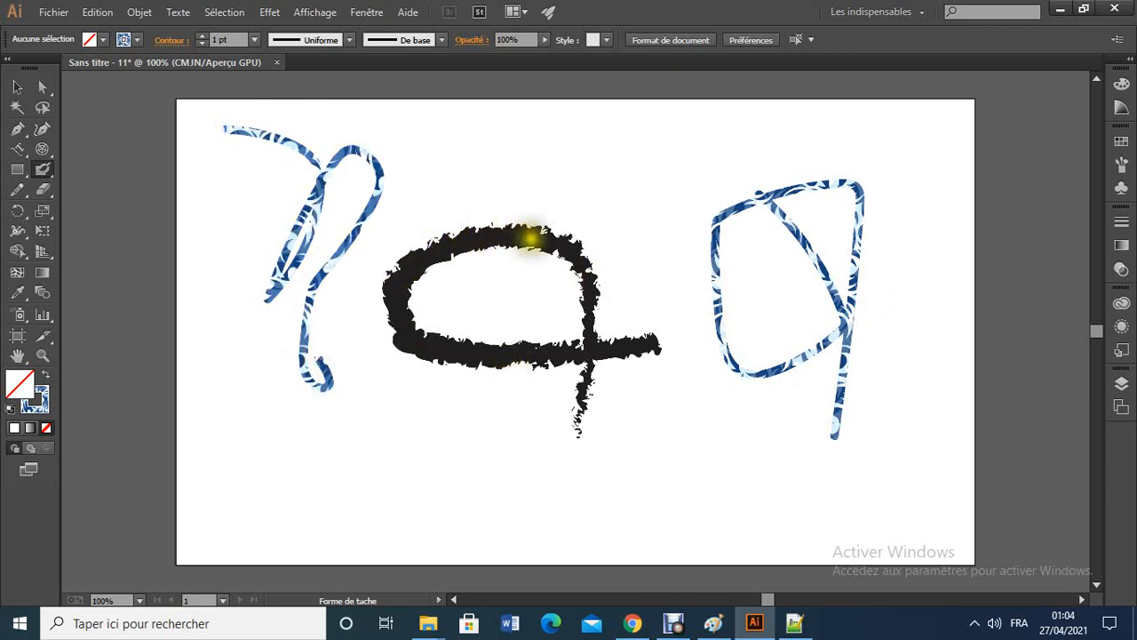
Select the black looped path and look through its stroke colour swatches with the Selection and Blob Brush tools.
left_click(22, 87)
left_click(470, 236)
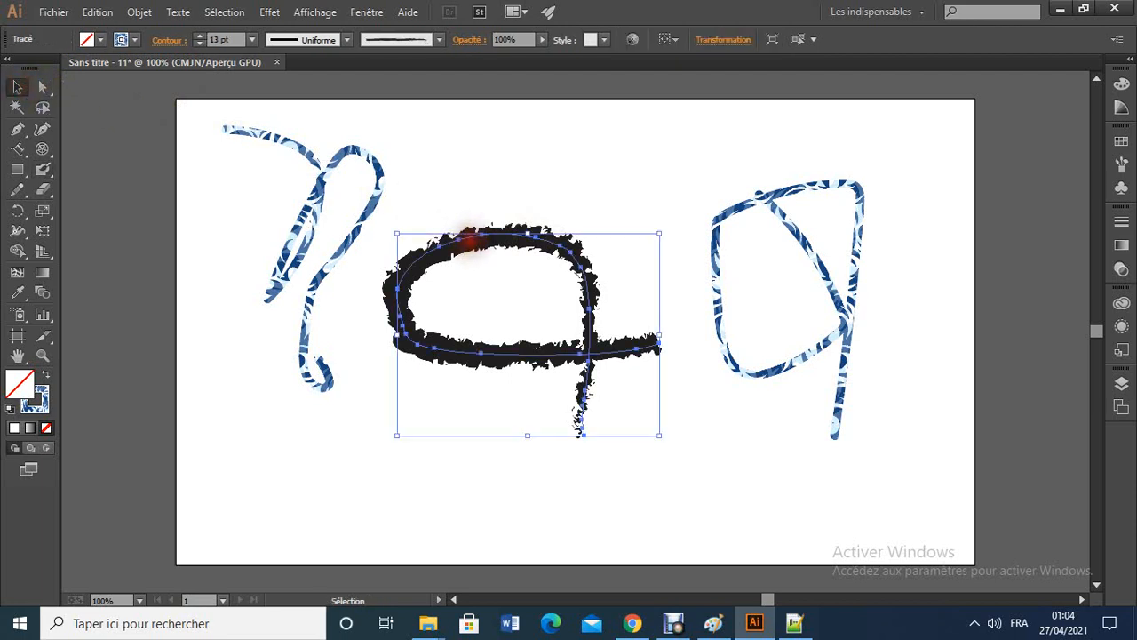
left_click(134, 40)
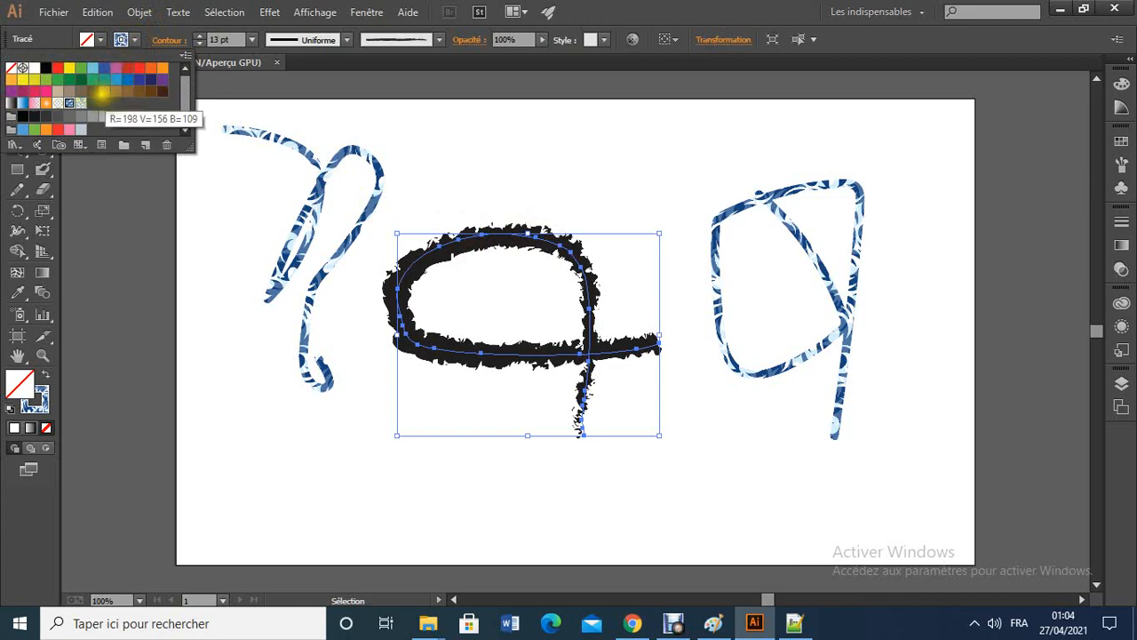
left_click(274, 180)
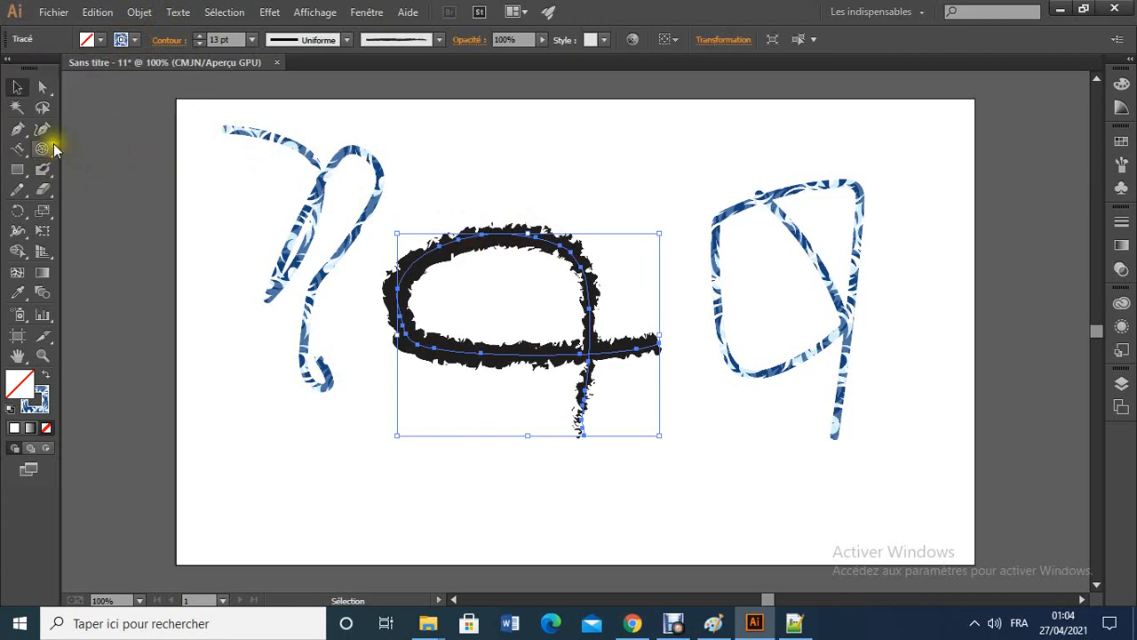
left_click_drag(53, 164, 111, 189)
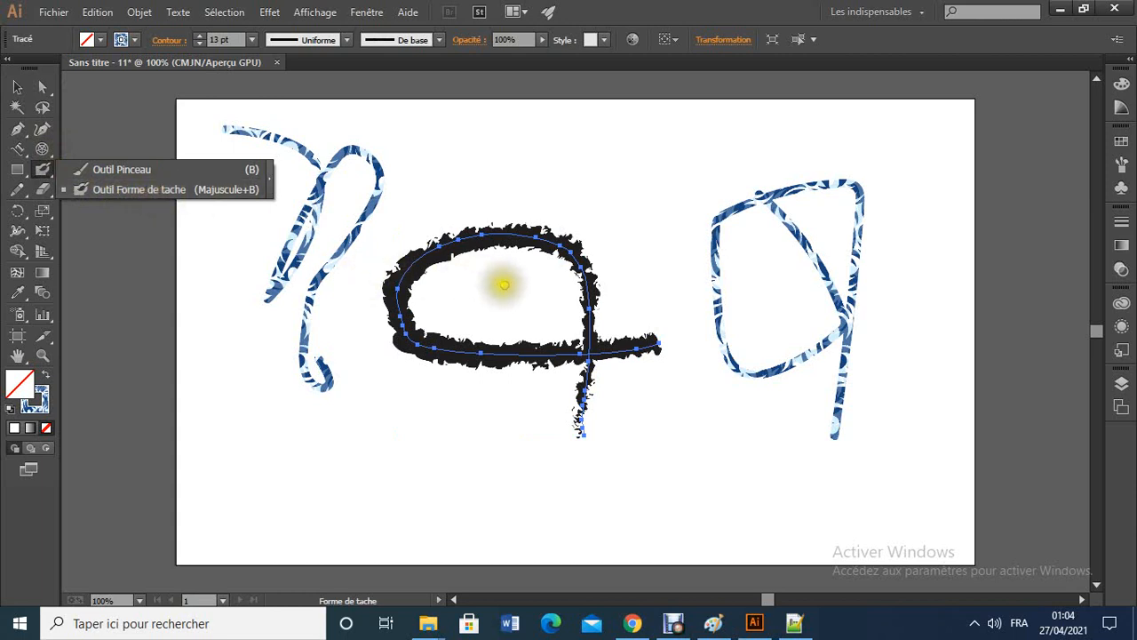
left_click(134, 43)
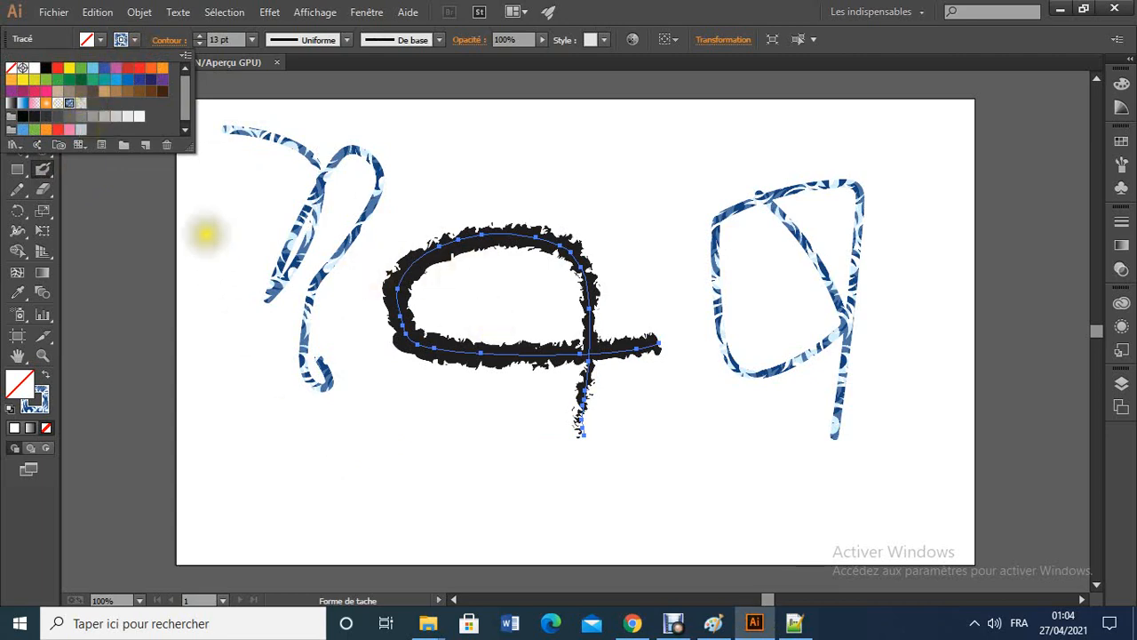
left_click(203, 233)
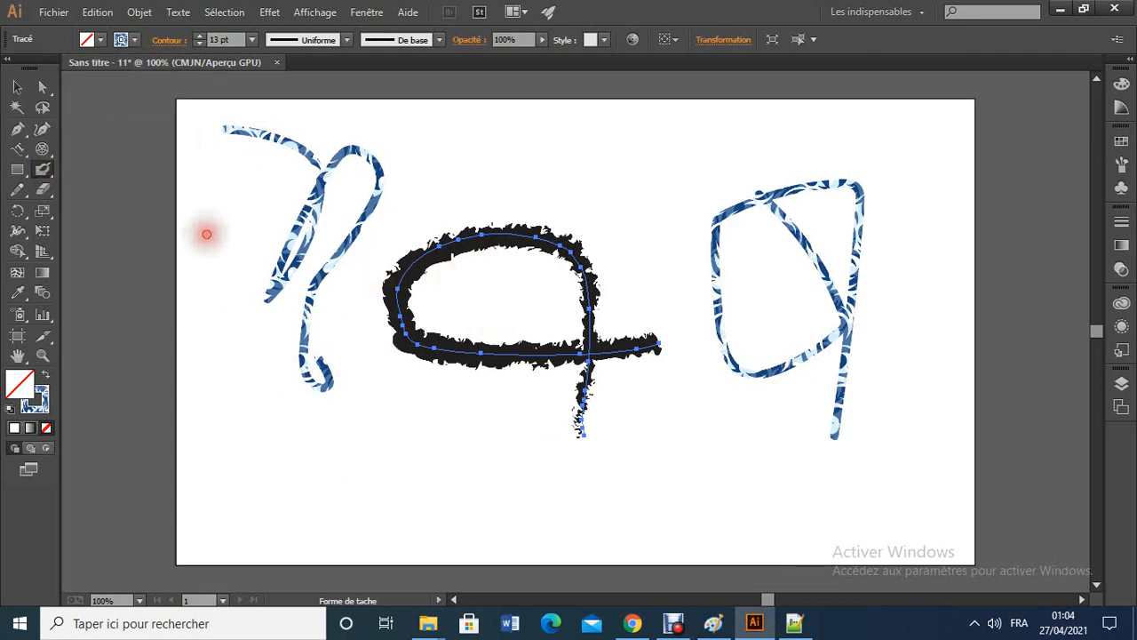
Paint a long wavy horizontal stroke below the looped path with the Paintbrush tool.
left_click(43, 167)
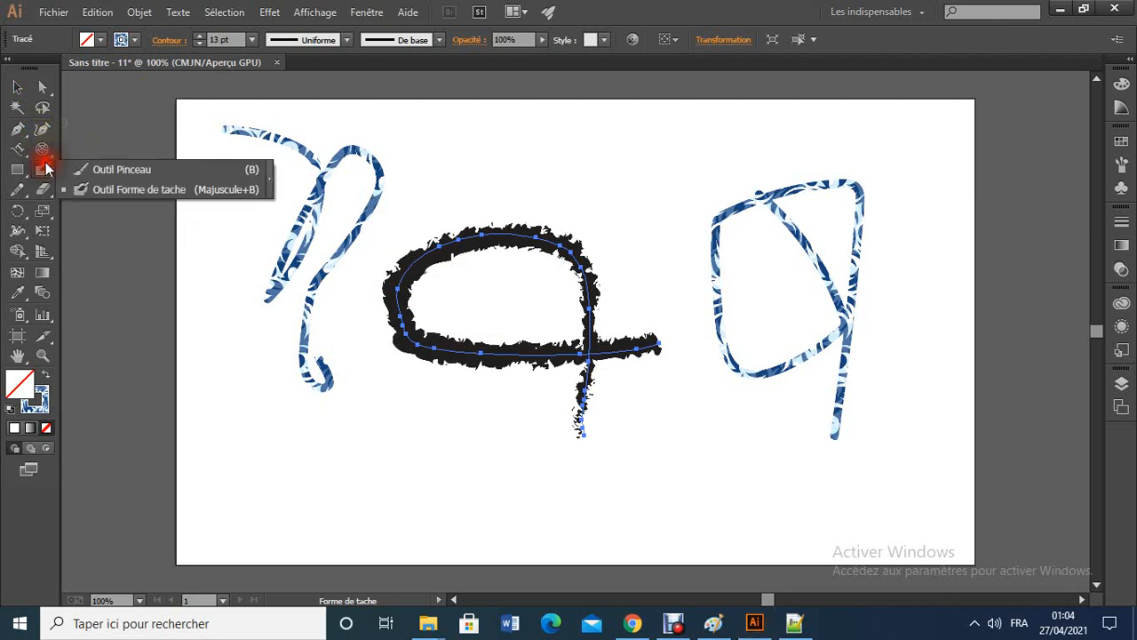
left_click(122, 171)
mouse_move(289, 484)
left_mouse_down()
mouse_move(375, 471)
mouse_move(604, 505)
mouse_move(703, 504)
mouse_move(740, 488)
left_mouse_up()
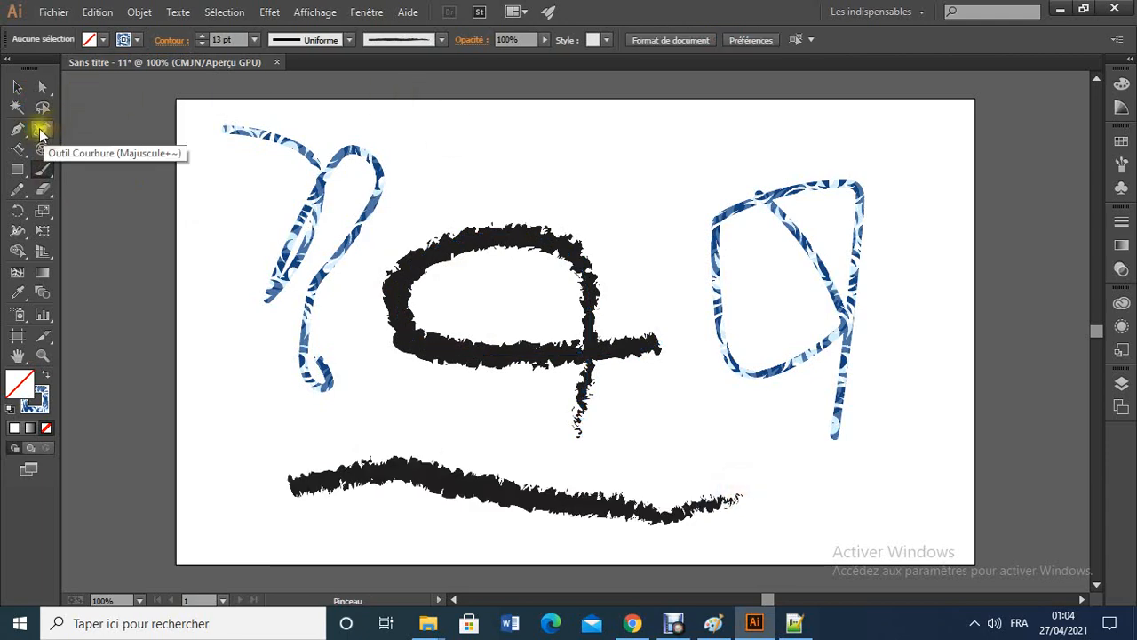
Place Pen tool anchor points on the middle of the wavy stroke and just beyond its thin end.
left_click(17, 129)
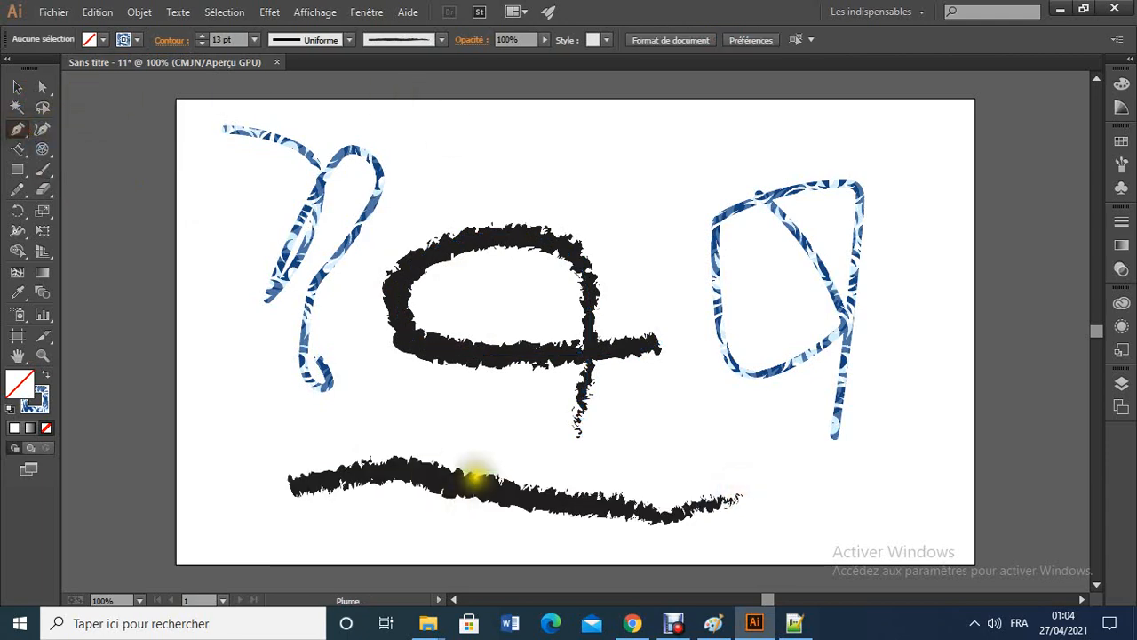
left_click(471, 482)
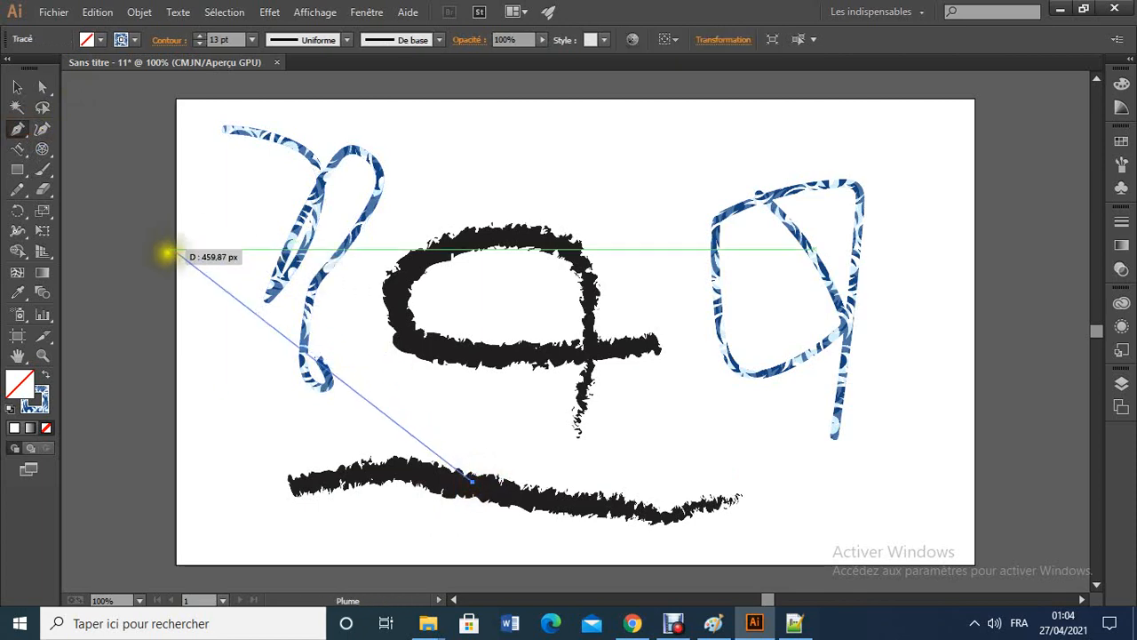
key("ctrl+a")
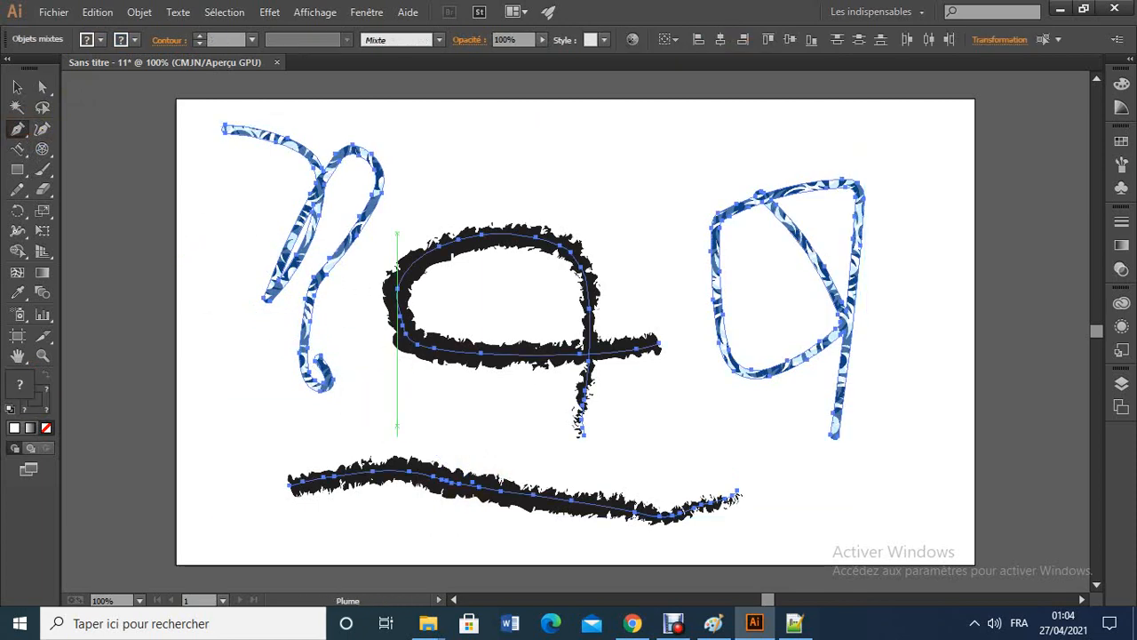
left_click(747, 504)
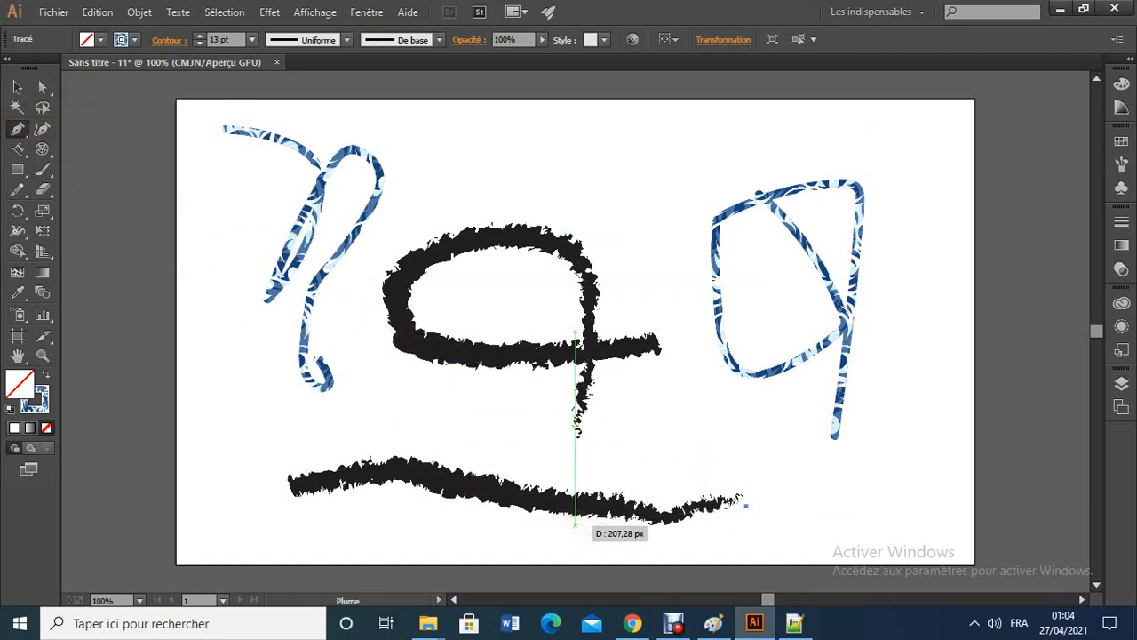
Extend the end point back to the wavy stroke's middle with the Curvature tool and place a separate point just below the stroke.
left_click(42, 128)
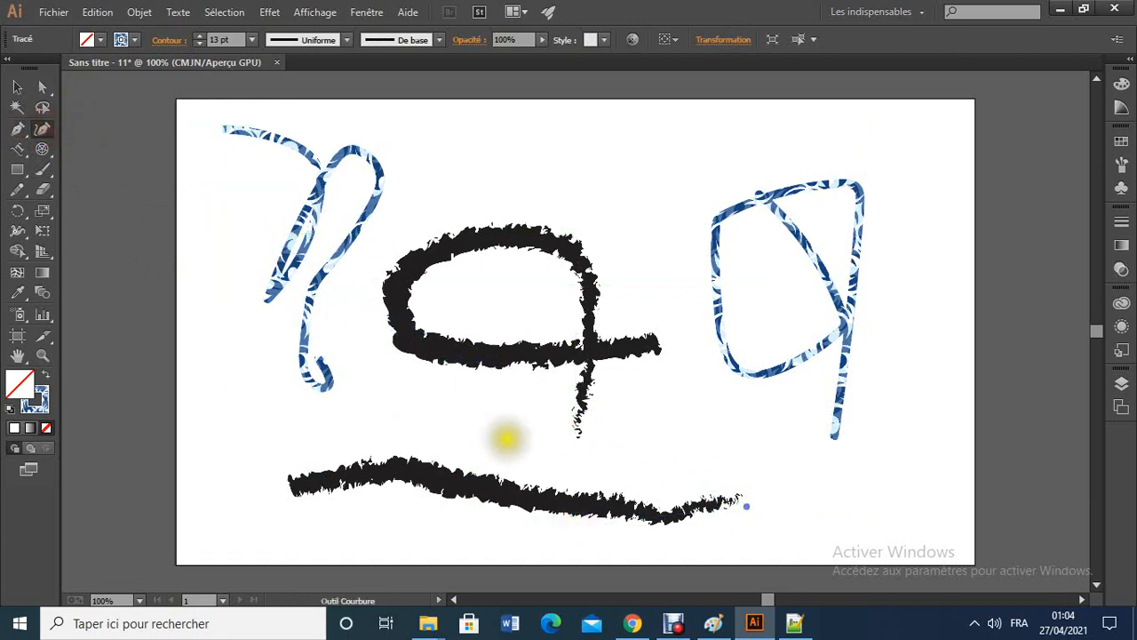
left_click(475, 463)
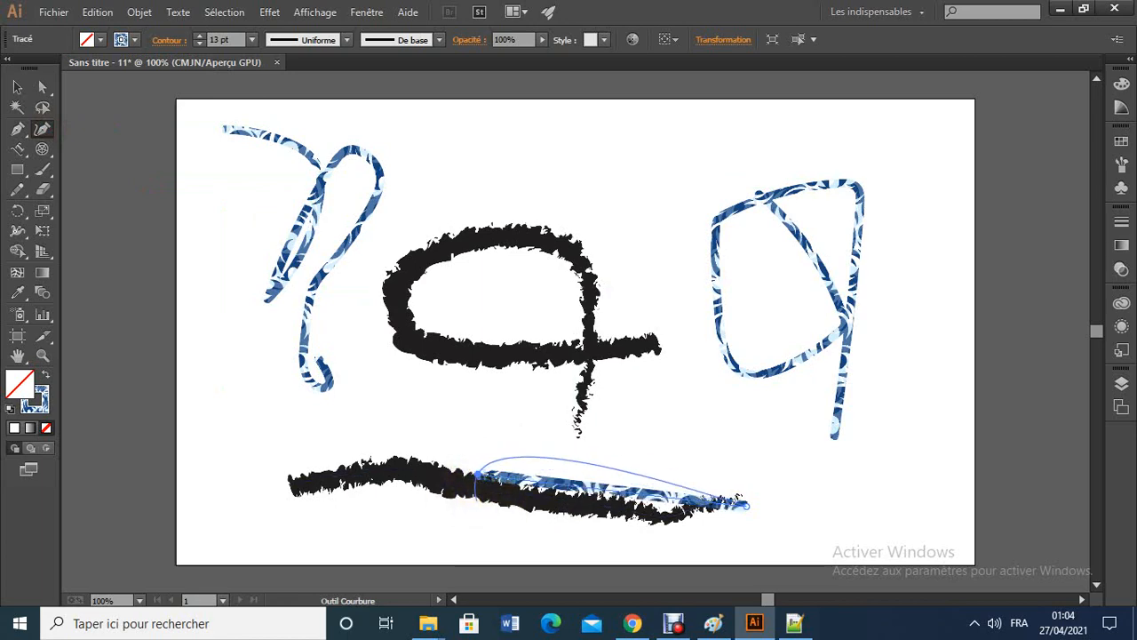
right_click(474, 503)
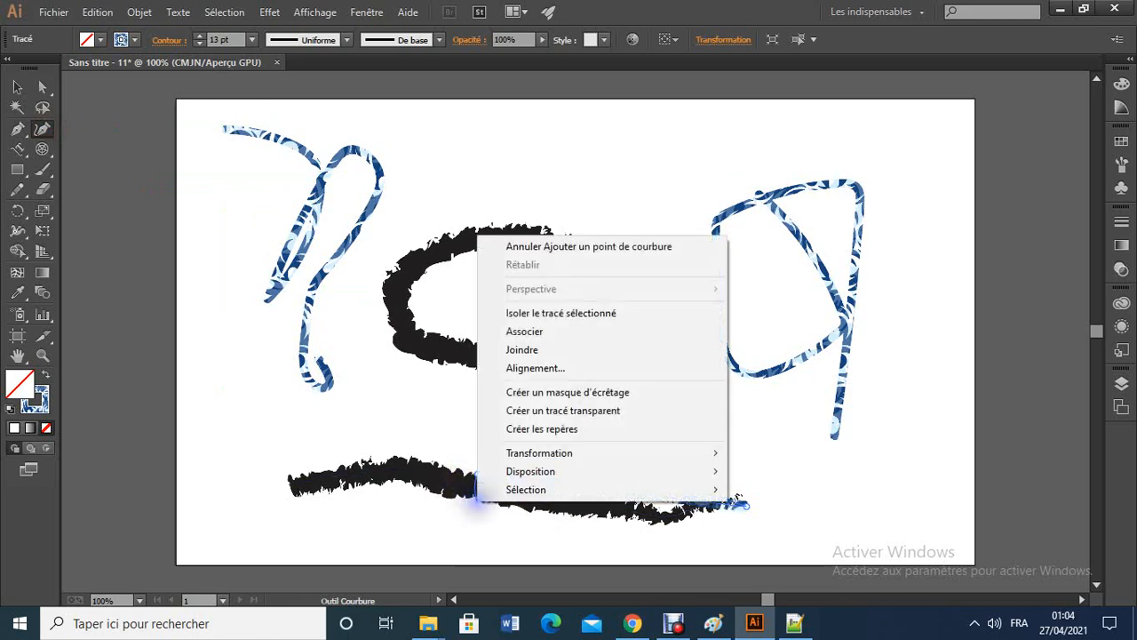
left_click(425, 509)
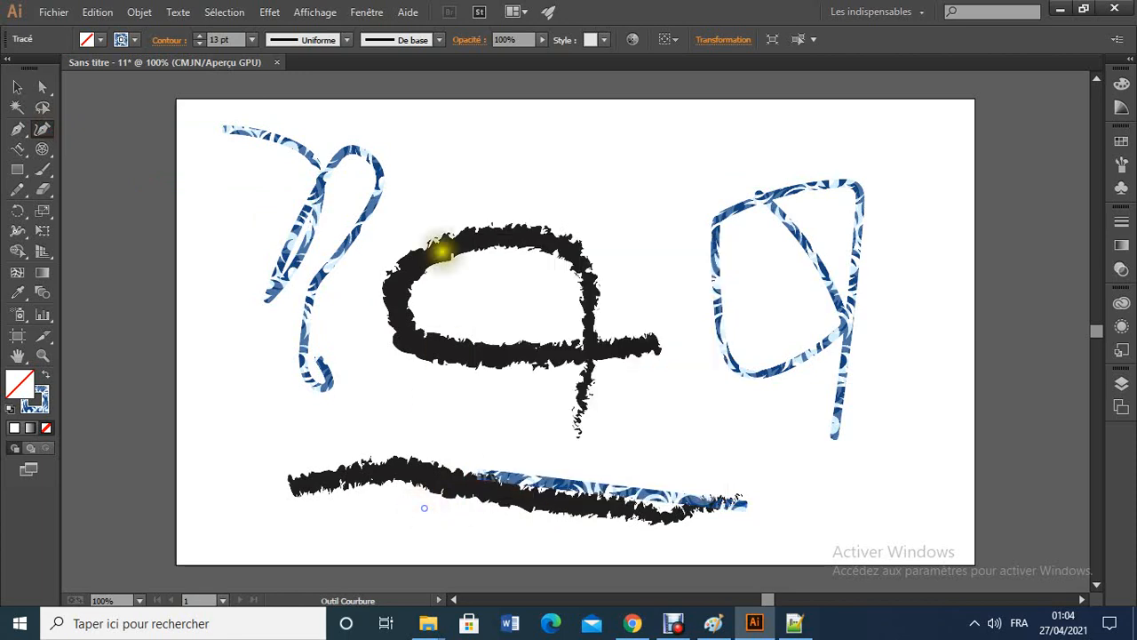